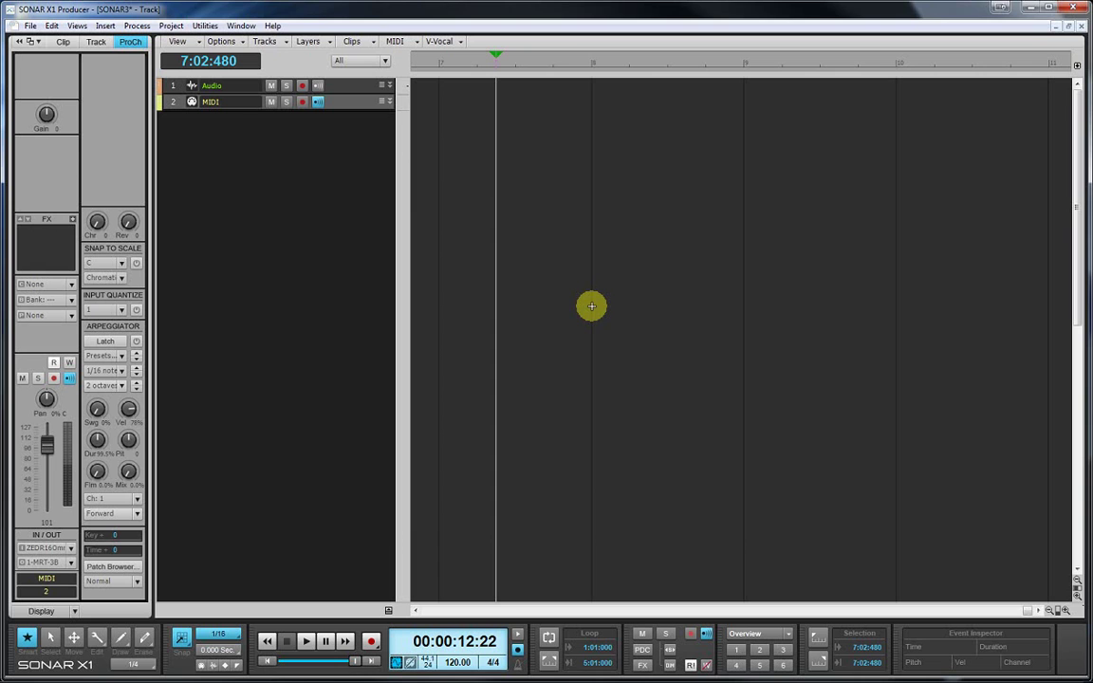
- Open Preferences at MIDI > Control Surfaces and start adding a new controller/surface
key("p")
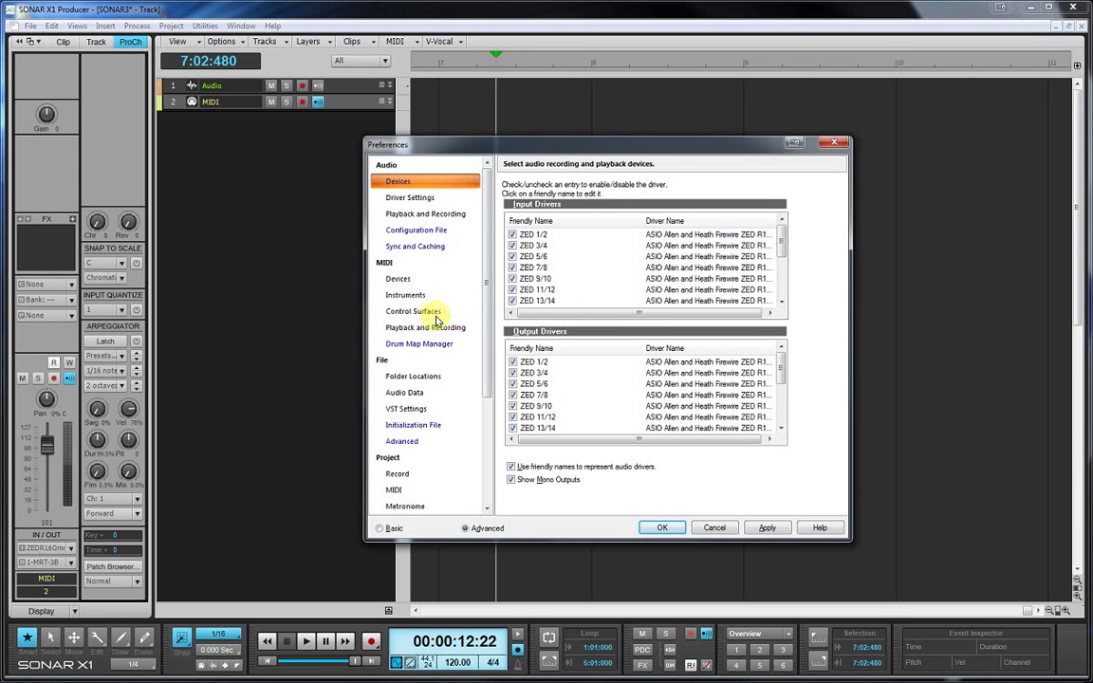
left_click(421, 312)
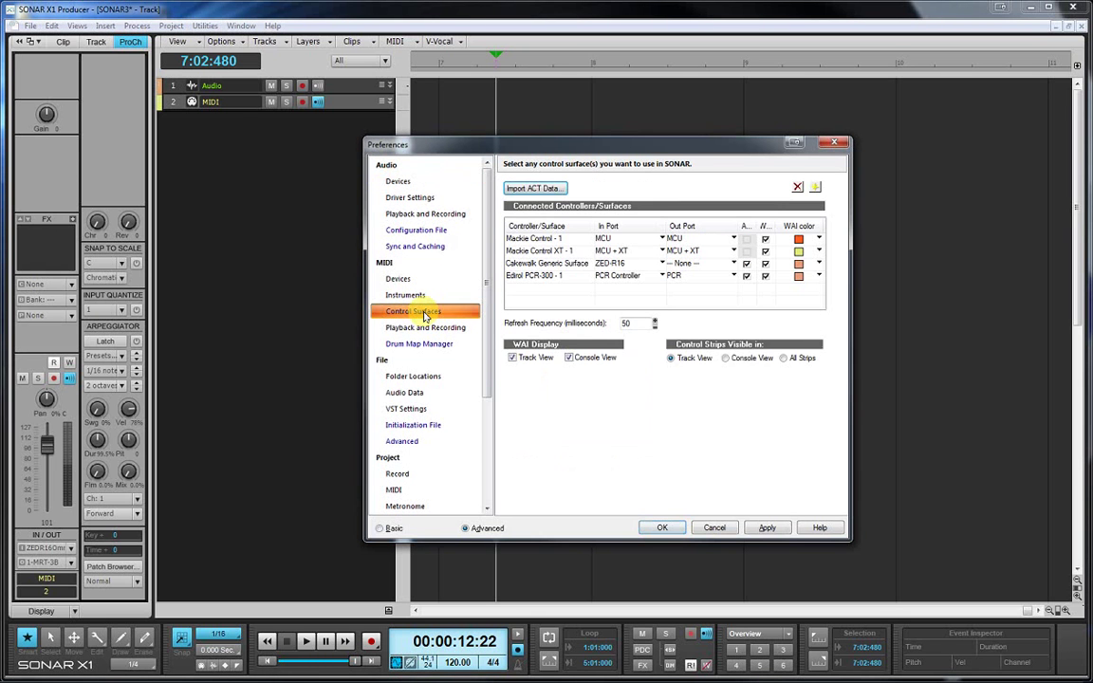
left_click(815, 188)
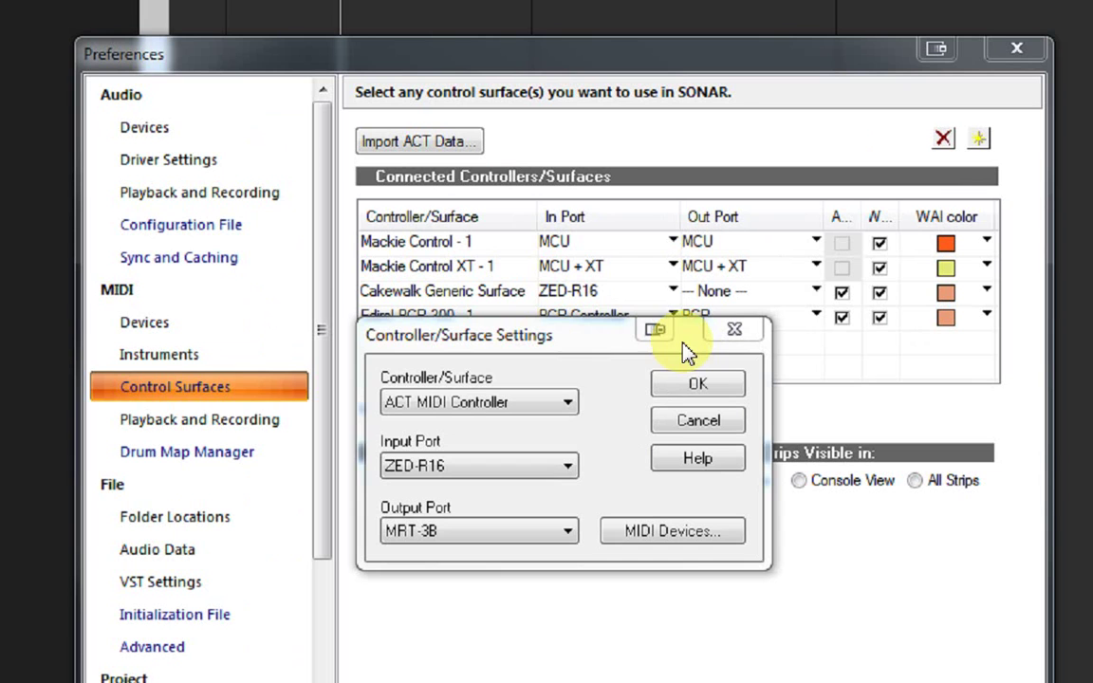
- Keep ACT MIDI Controller as the type and ZED-R16 as input, and set the output port to None
left_click(555, 399)
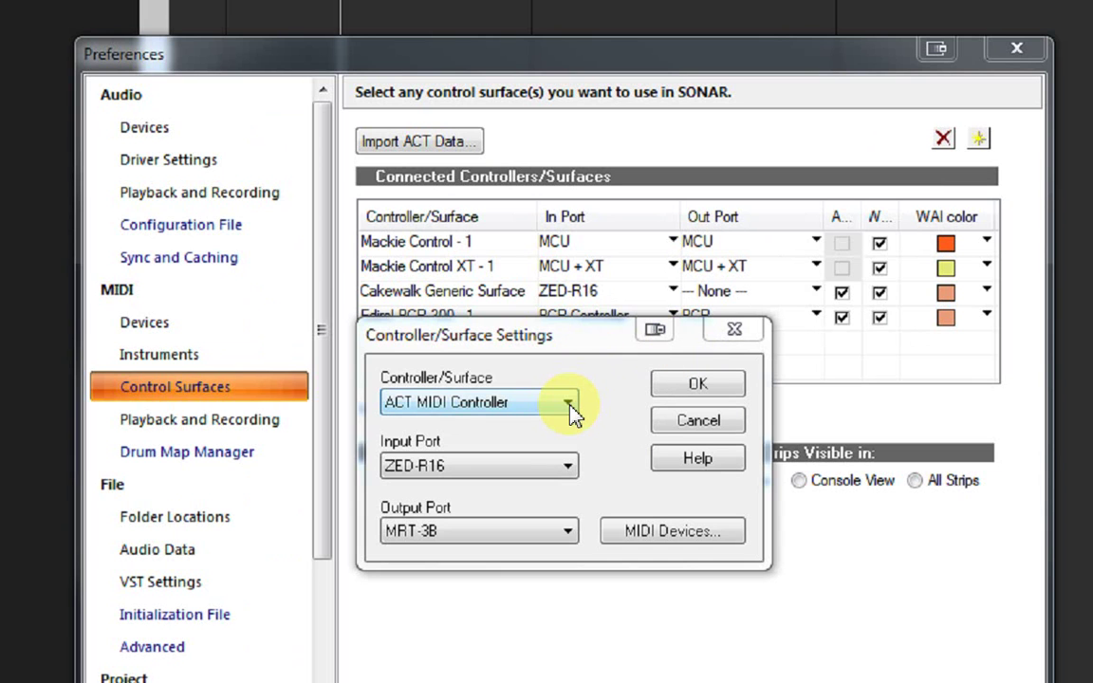
left_click(569, 408)
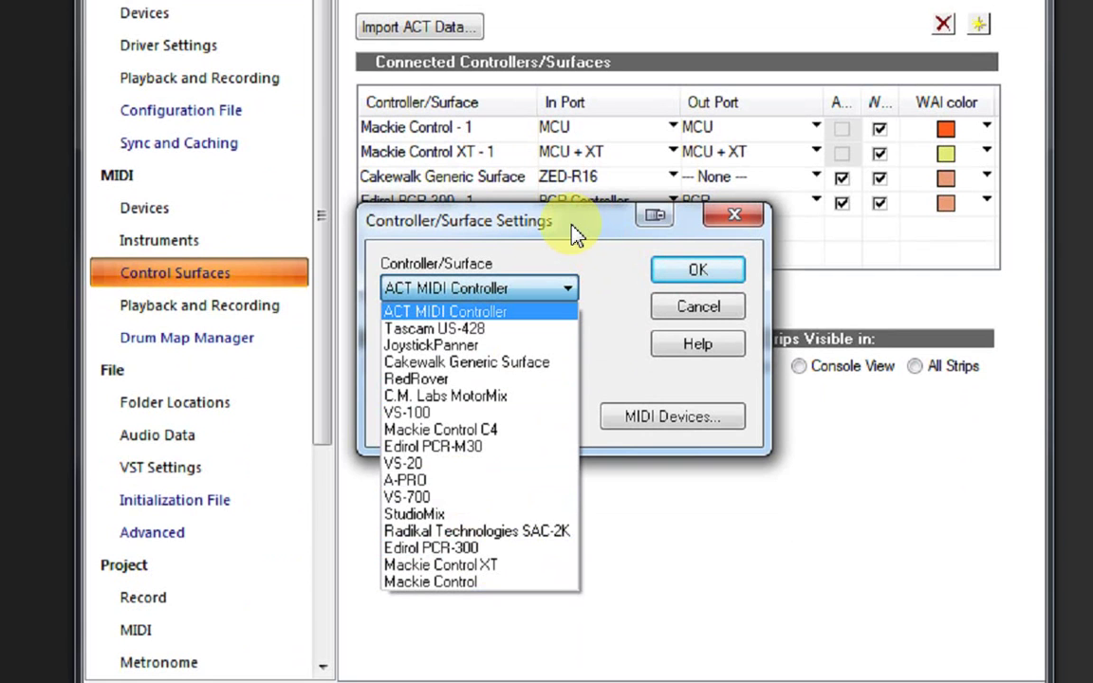
left_click(575, 232)
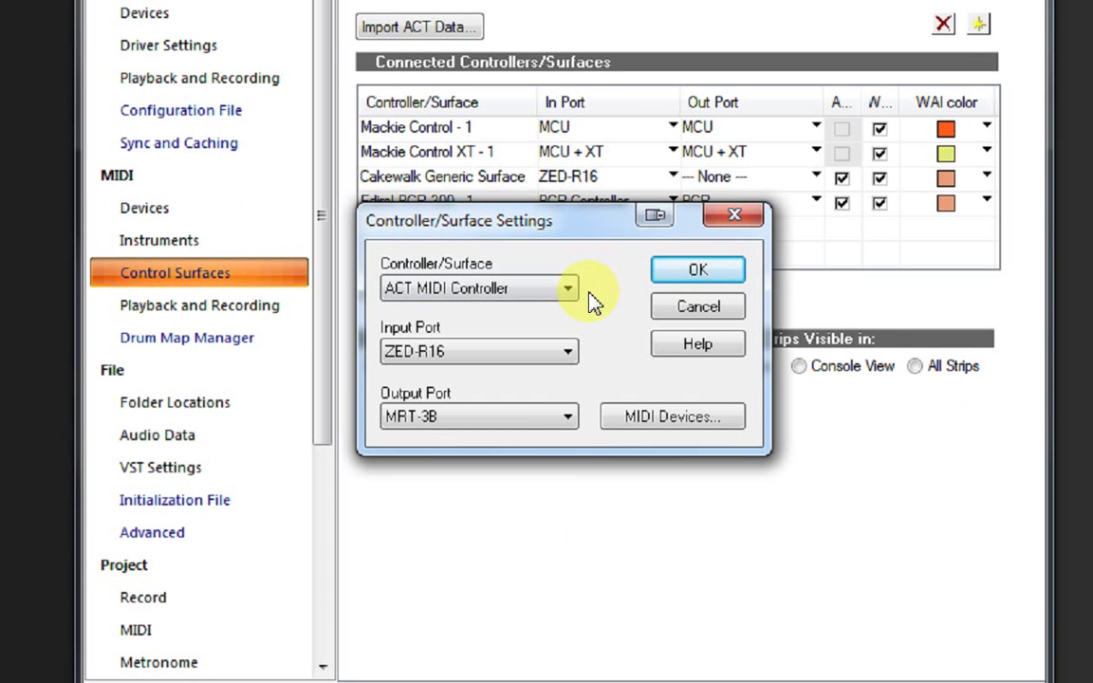
left_click(568, 353)
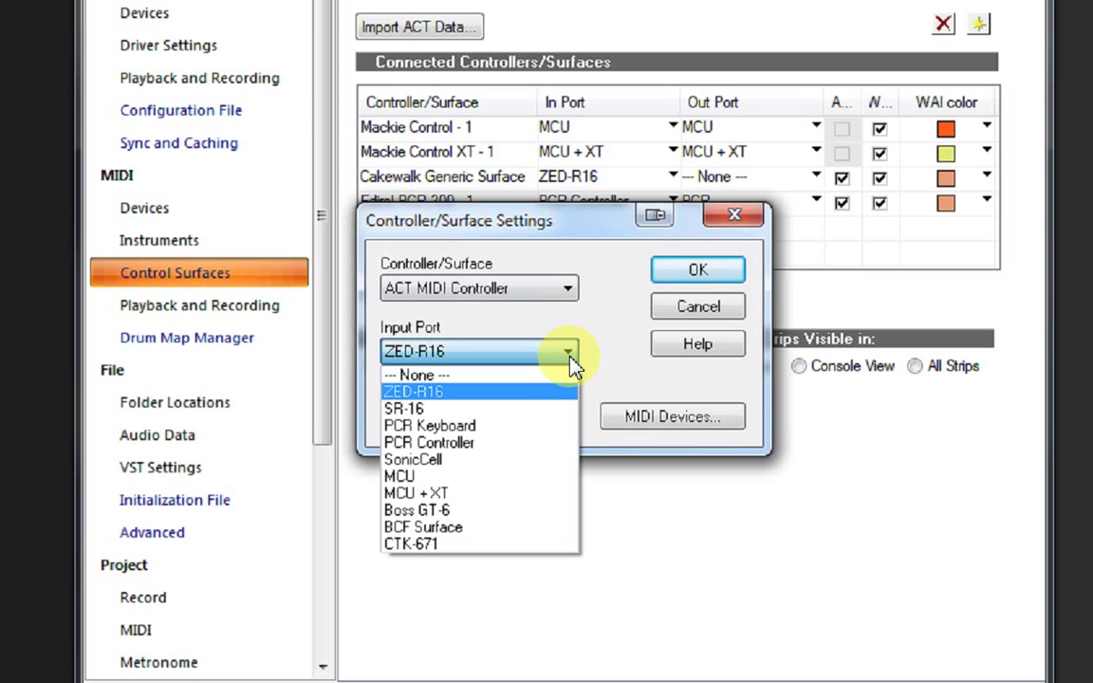
left_click(530, 405)
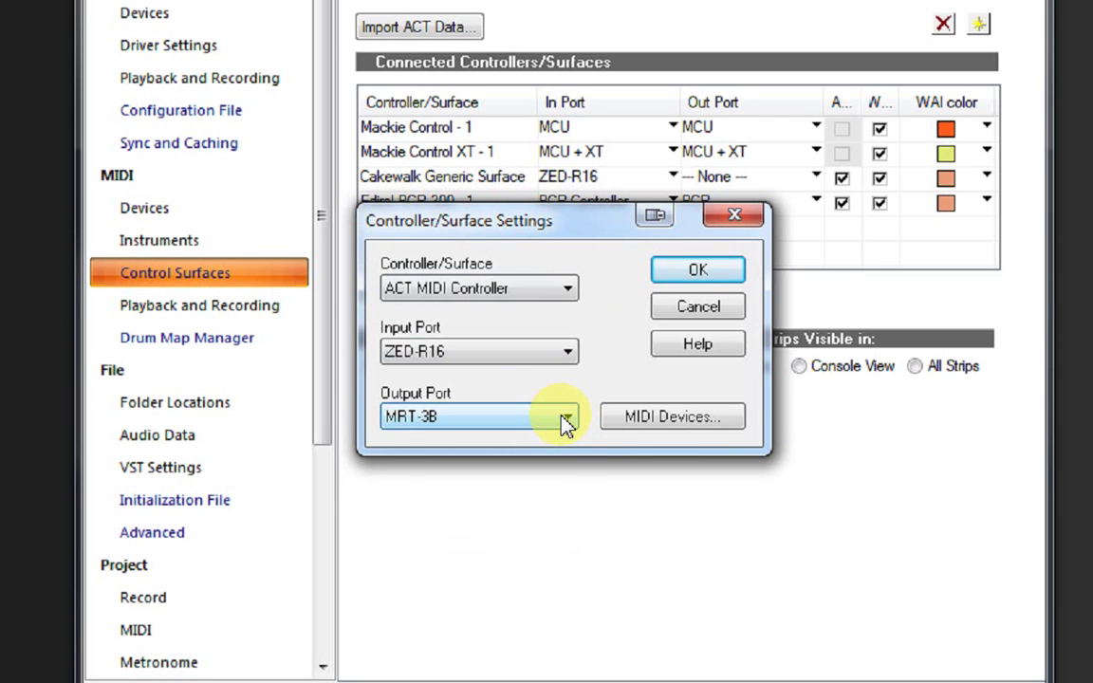
left_click(565, 421)
left_click(517, 442)
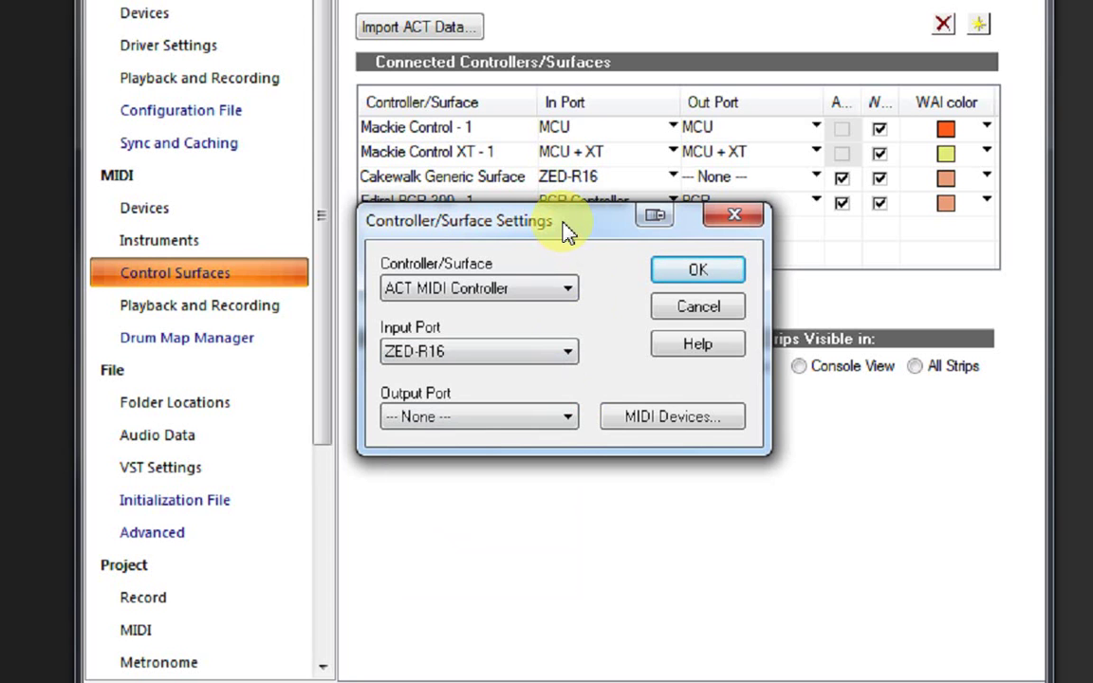
- Confirm the new ACT MIDI Controller surface and apply the Preferences
left_click(707, 275)
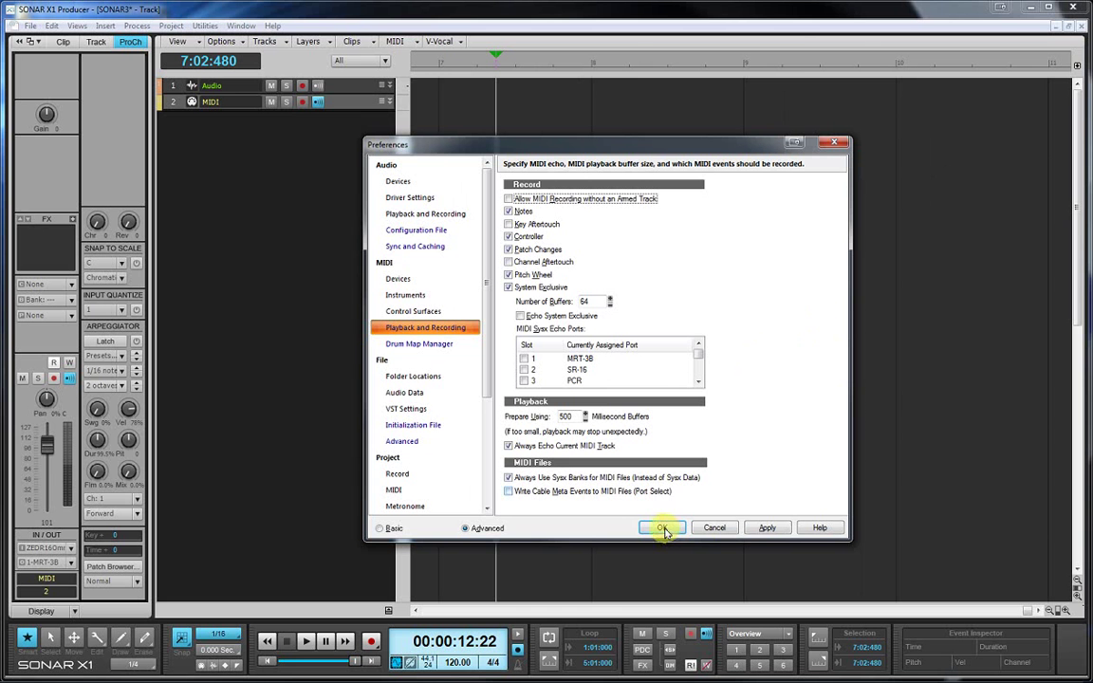
left_click(664, 527)
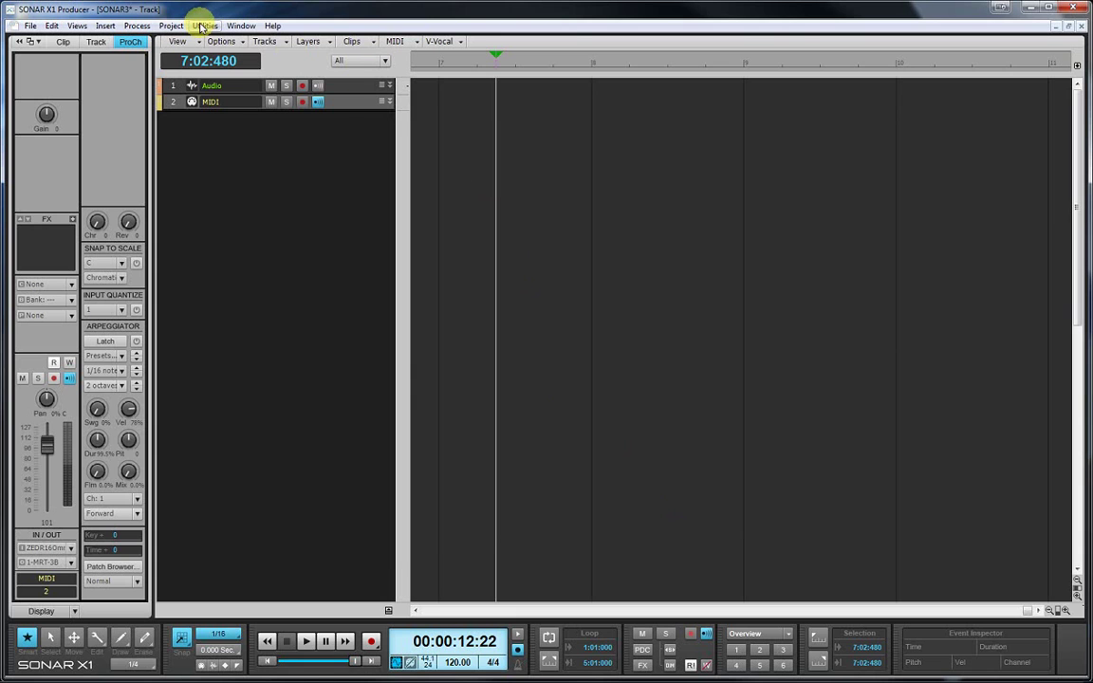
- Open the ACT MIDI Controller - 1 panel from Utilities and move it lower on screen
left_click(201, 26)
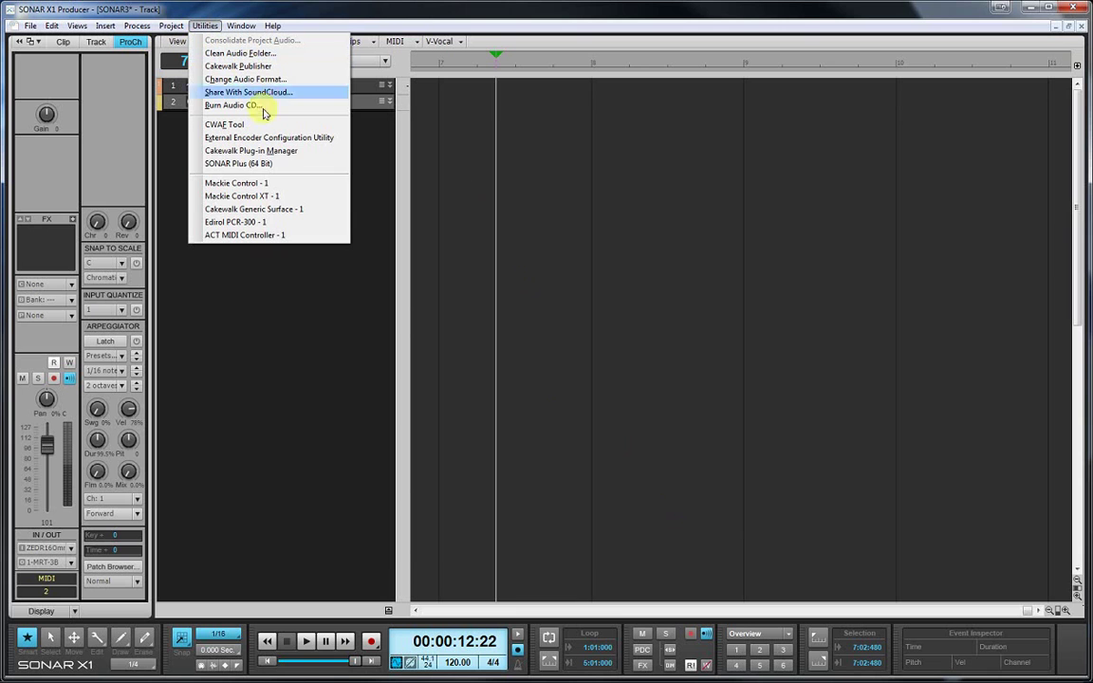
left_click(244, 236)
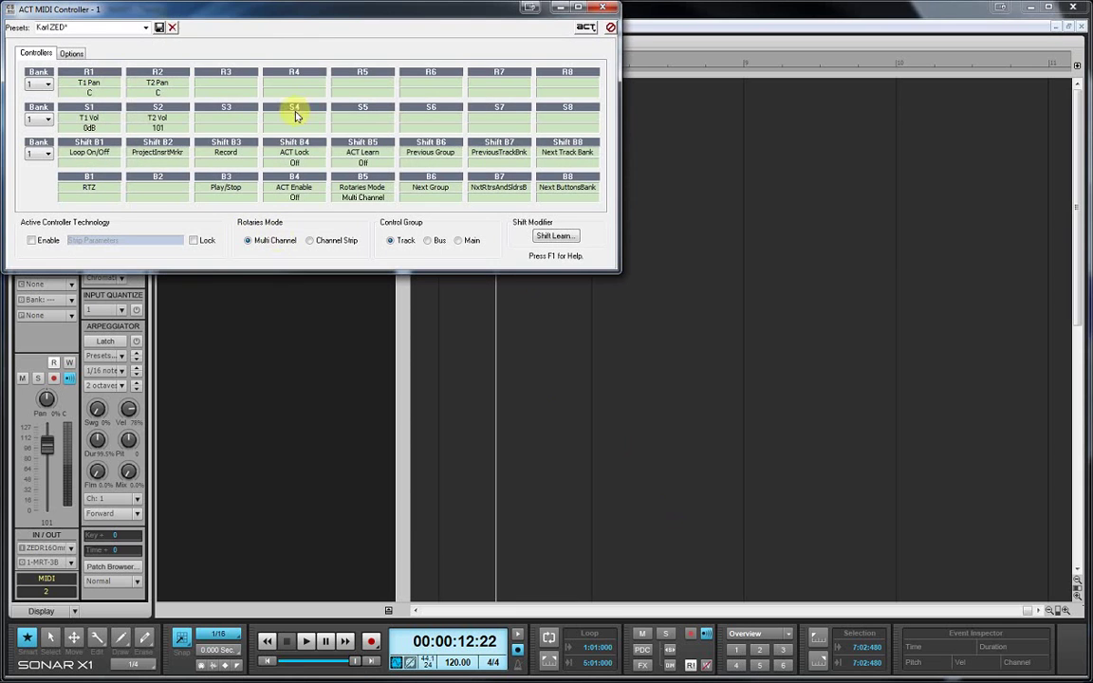
left_click_drag(284, 11, 527, 201)
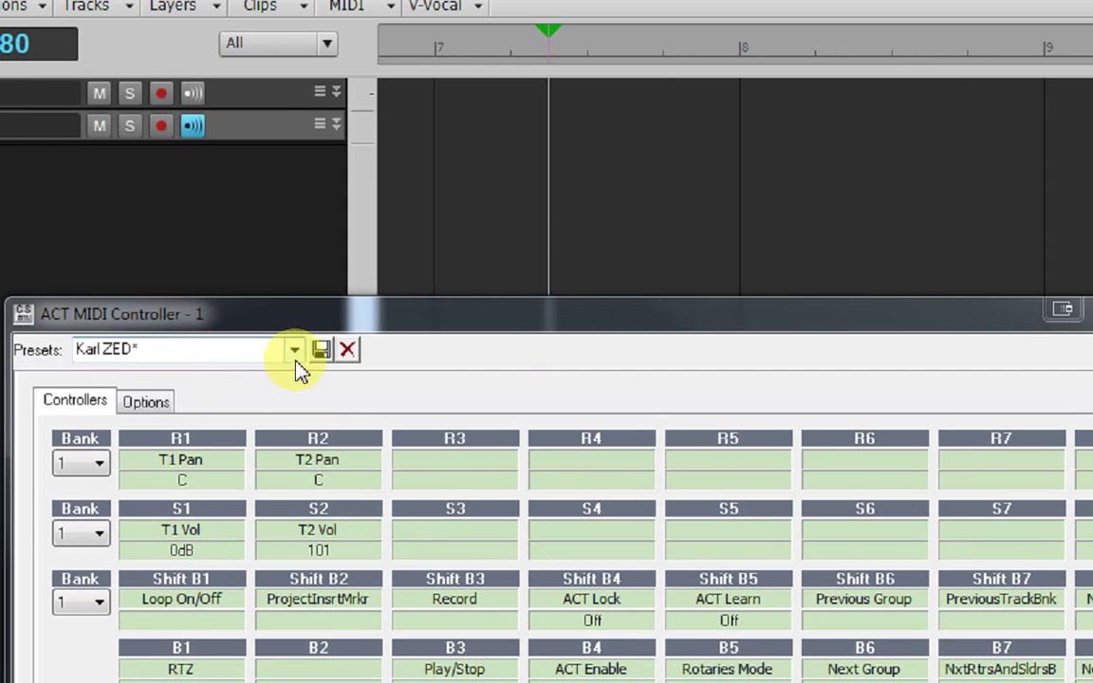
- Browse the controller Presets list, keeping Karl ZED* selected
left_click(295, 357)
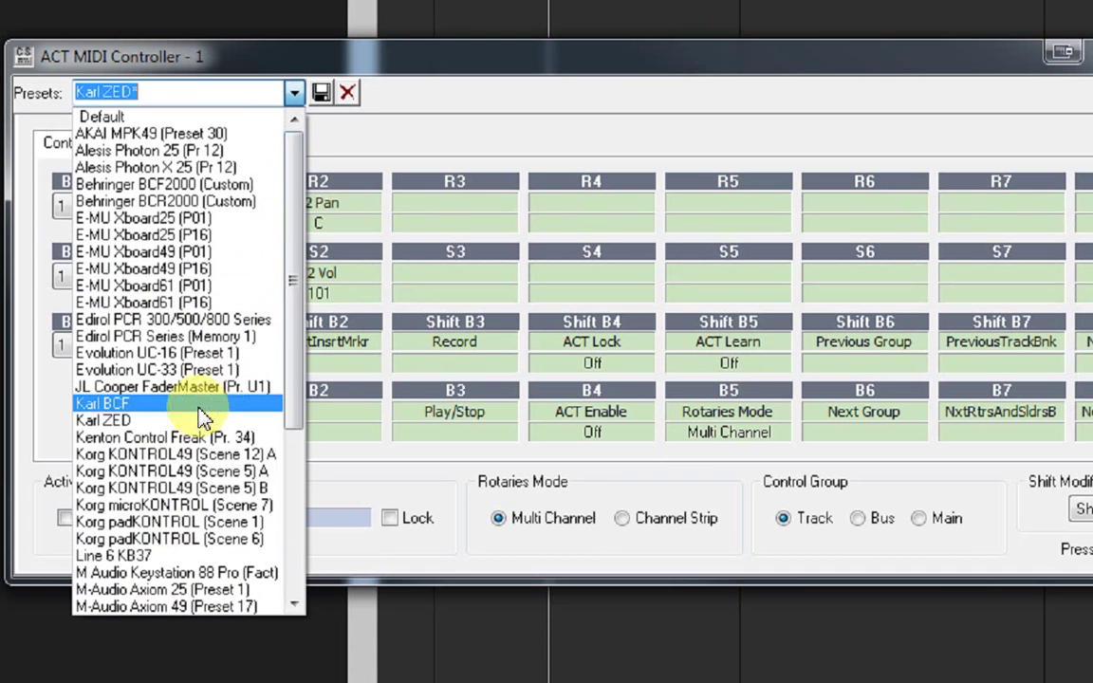
left_click_drag(298, 312, 323, 270)
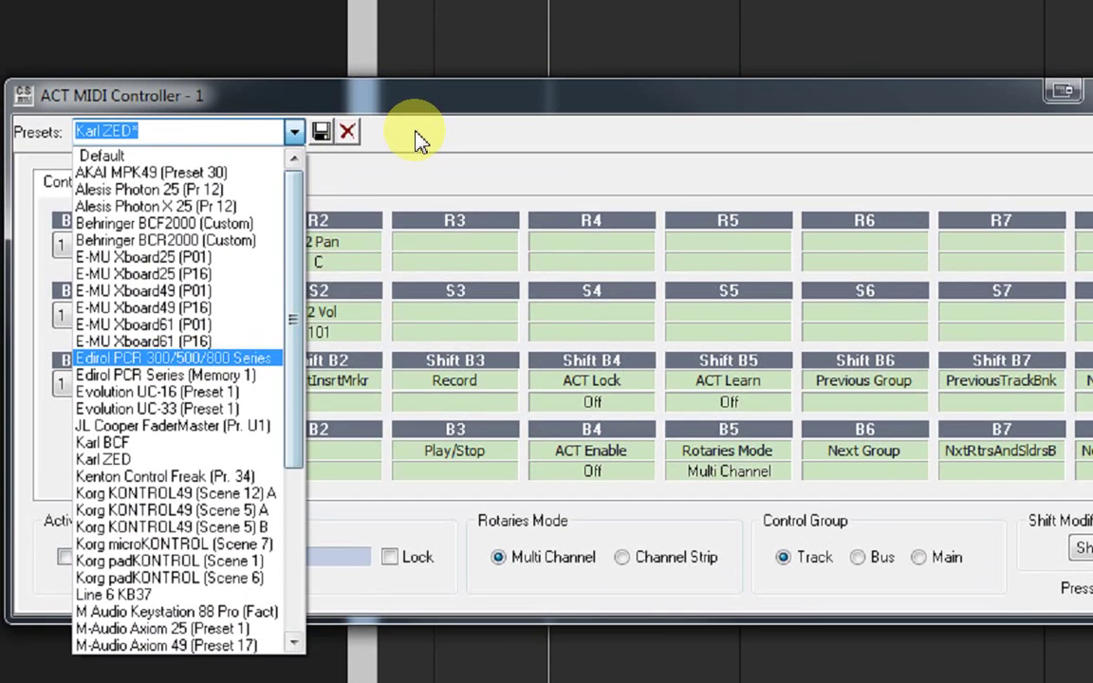
left_click(421, 139)
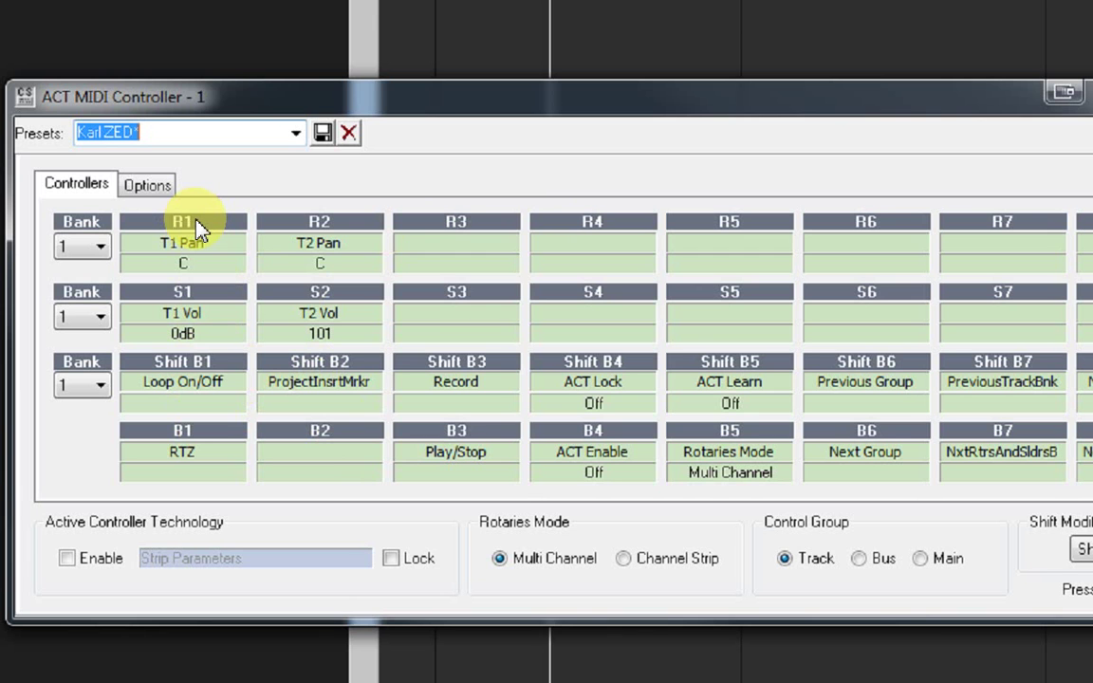
- Relabel the R1 controller as Rotary 1 and the S1 controller as Rotary 9
double_click(196, 224)
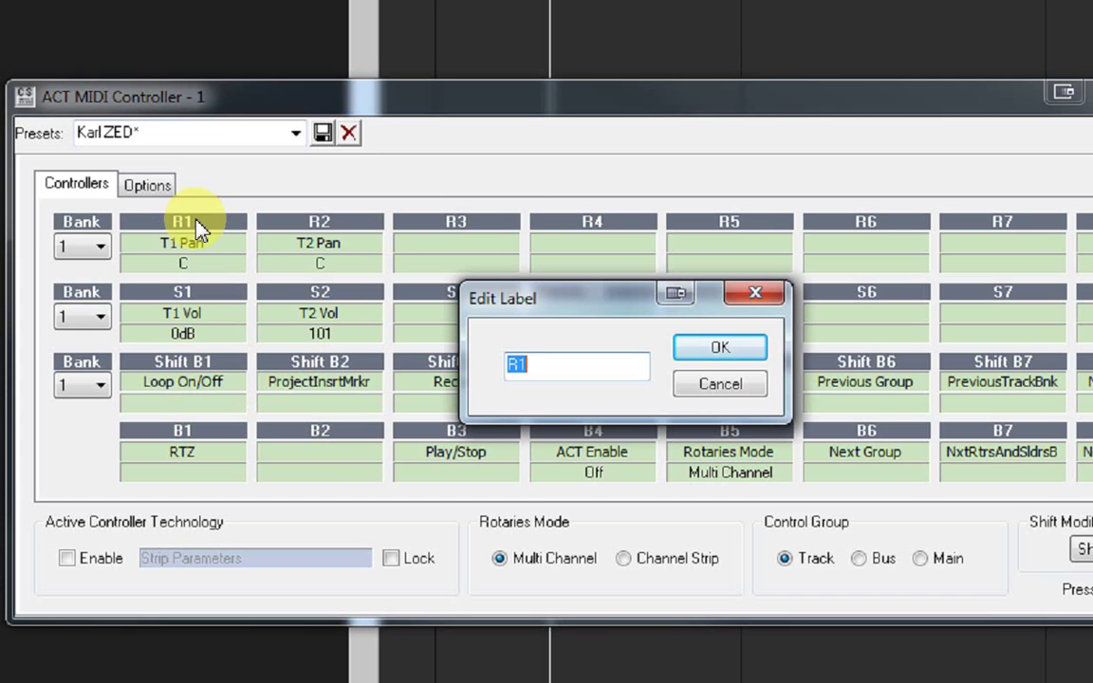
type("rOTARY 1")
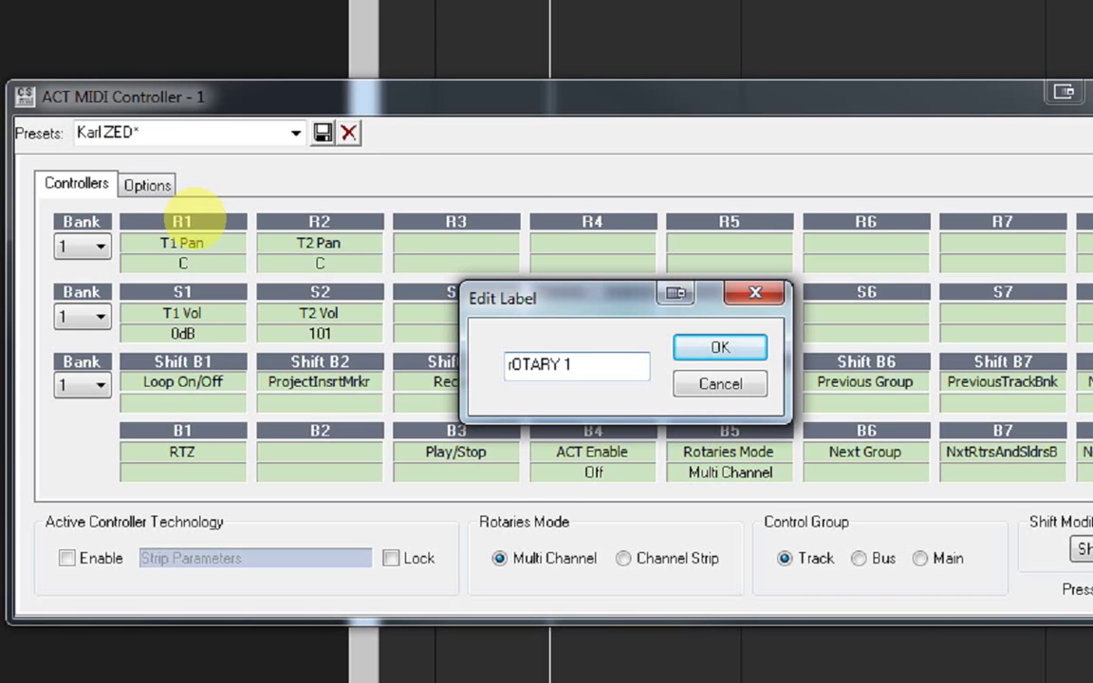
key("BackSpace")
key("BackSpace")
key("BackSpace")
key("BackSpace")
key("BackSpace")
key("BackSpace")
key("BackSpace")
key("BackSpace")
type("Rotary 1")
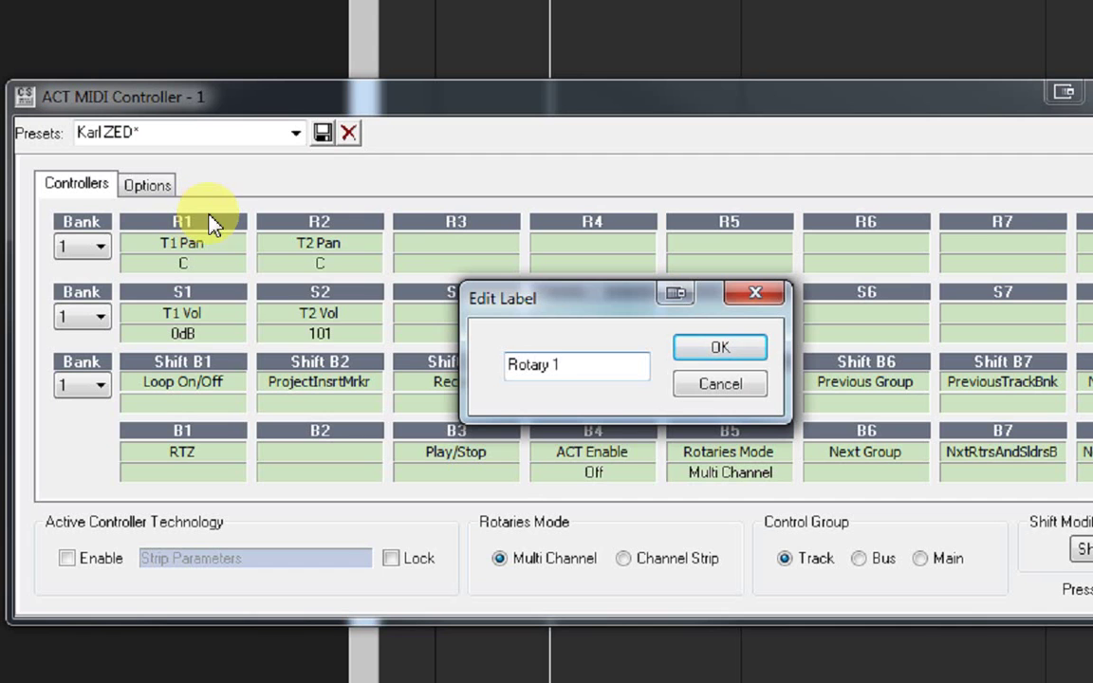
left_click(724, 350)
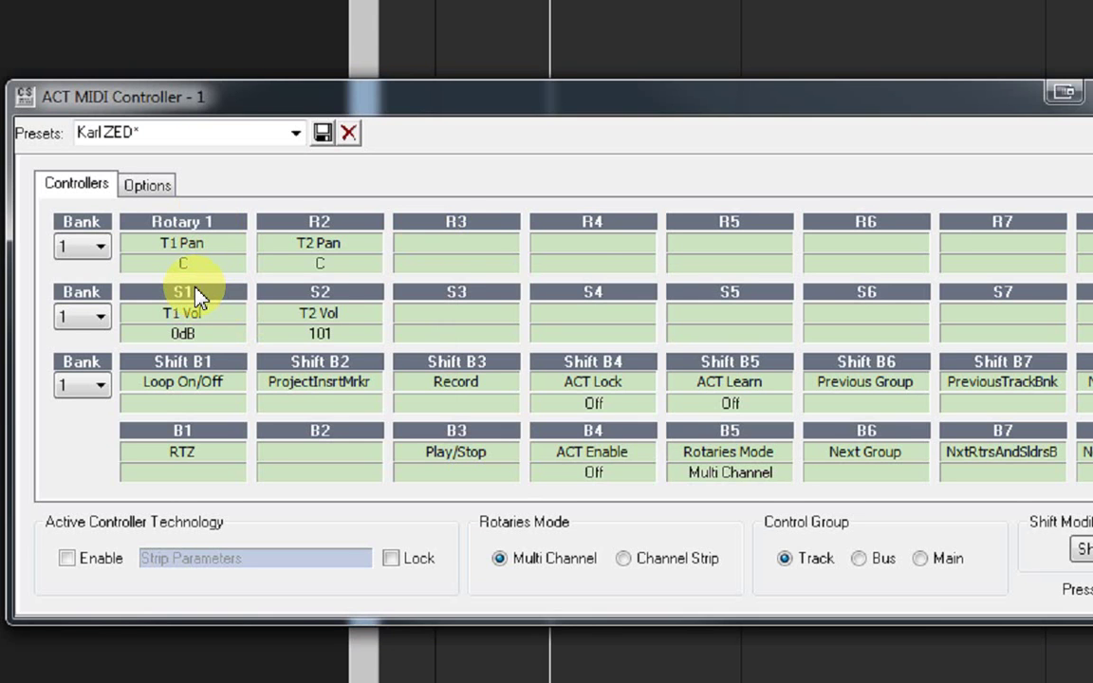
double_click(194, 294)
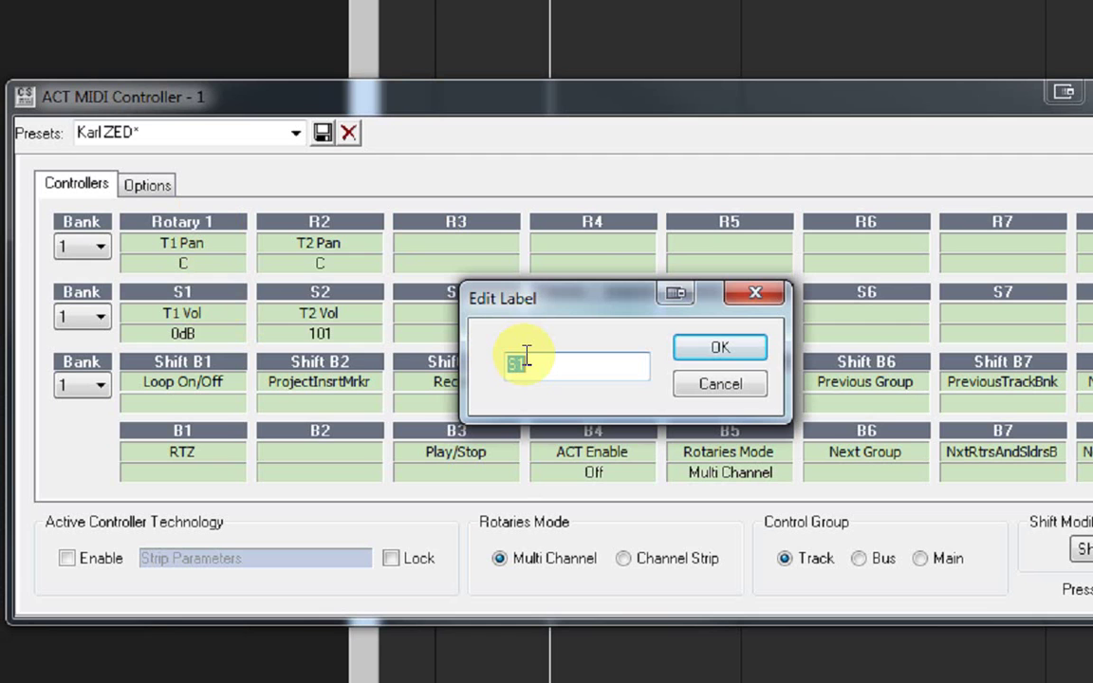
type("Rotaryu")
key("BackSpace")
type("9")
key("Return")
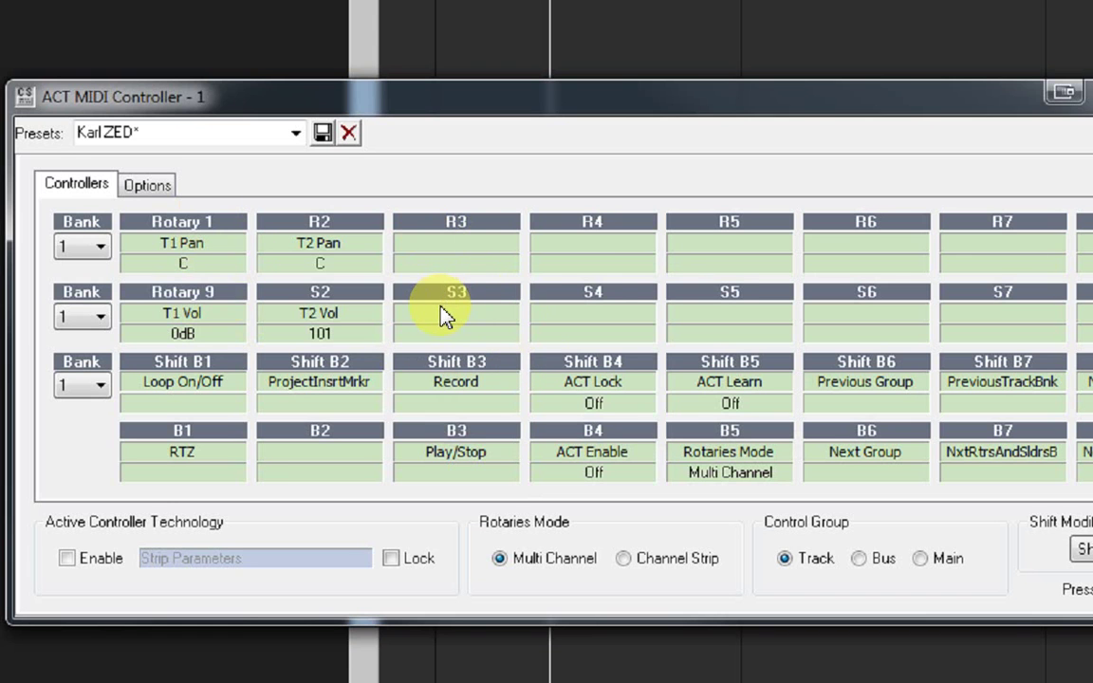
- Relabel the S5 controller as Fader 1
double_click(723, 296)
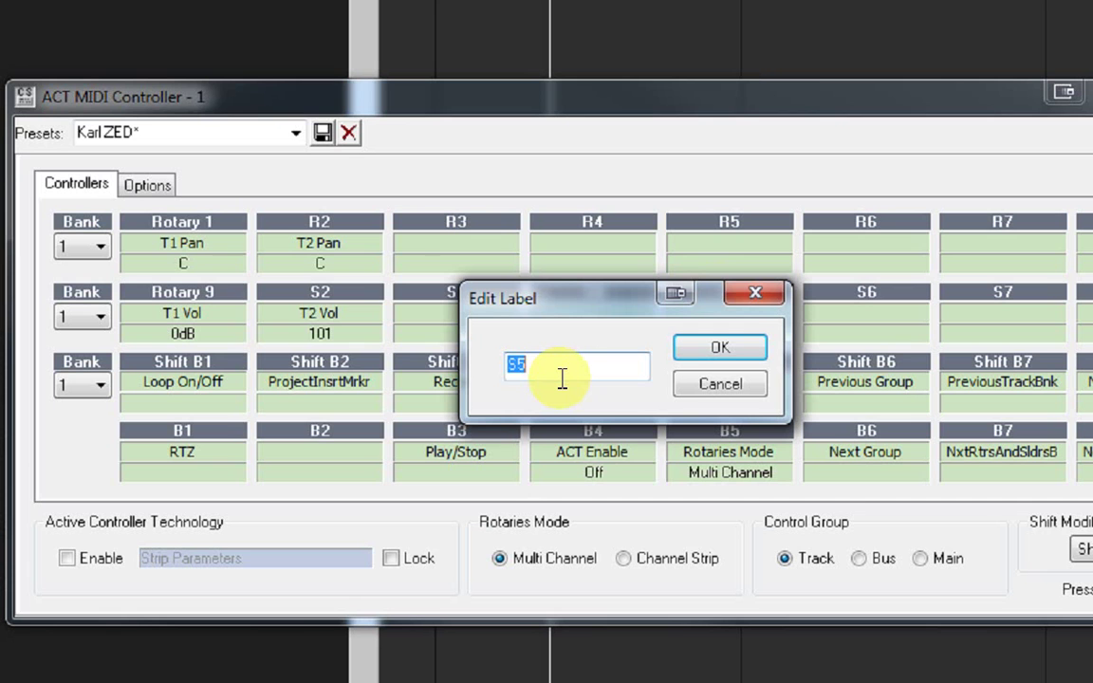
type("FAder 1")
key("Left")
key("Left")
key("Left")
key("Left")
key("Left")
key("BackSpace")
type("a")
key("Return")
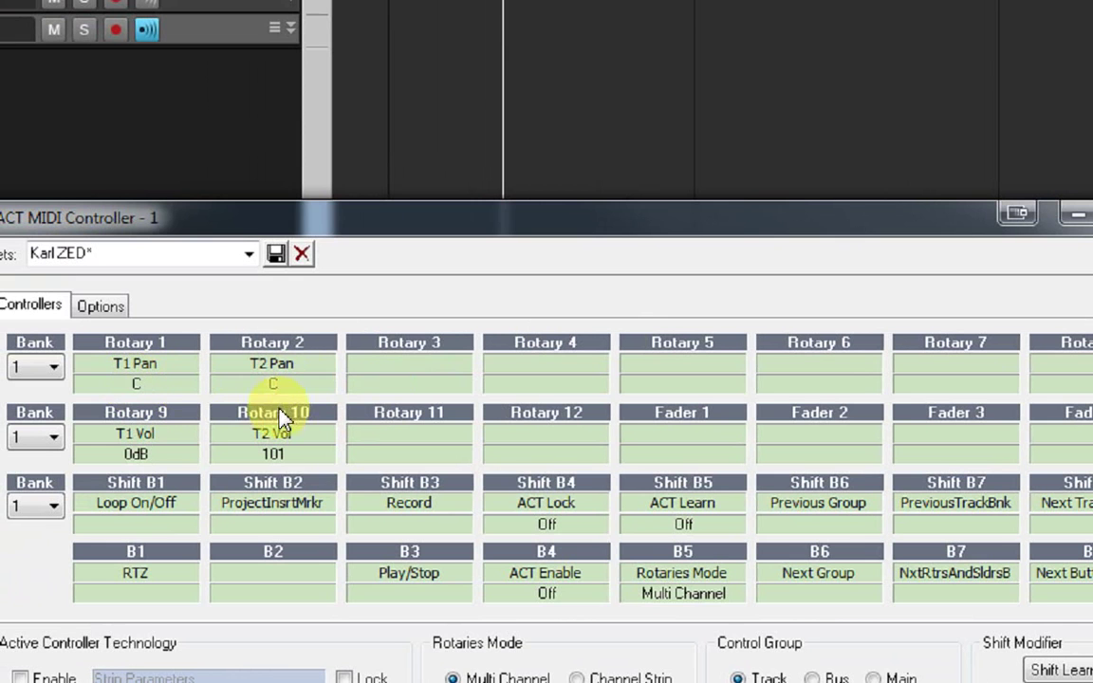
- MIDI-learn the ZED-R16 knobs for Rotary 1 and Rotary 2, leaving T1 Pan at 18% L
left_click(139, 384)
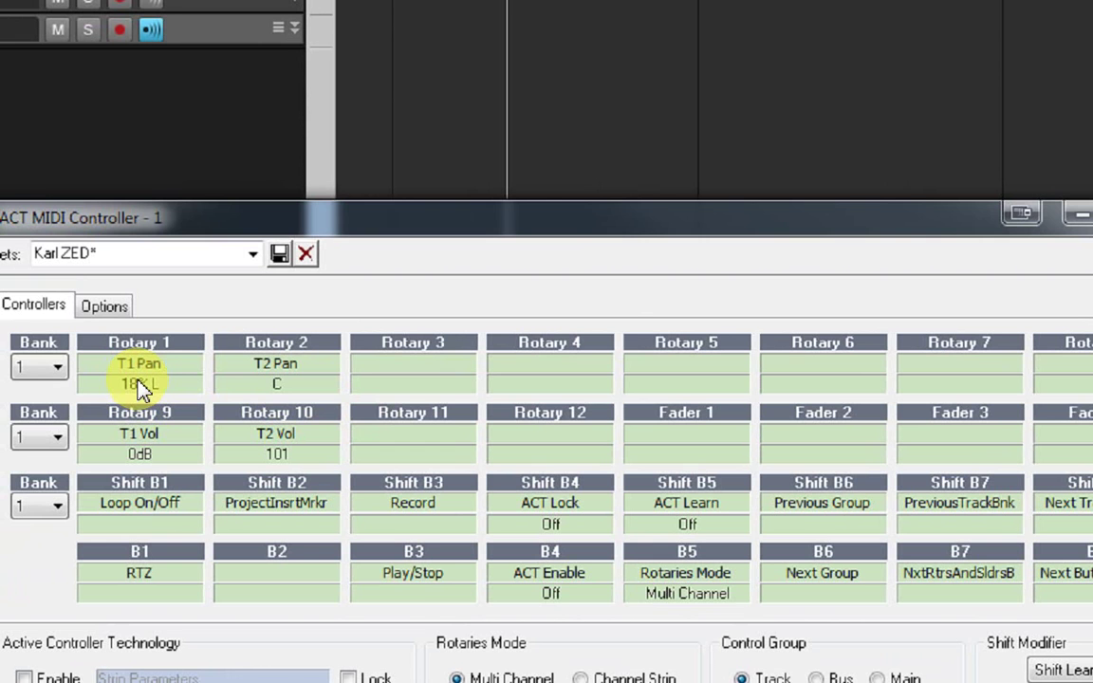
left_click(275, 388)
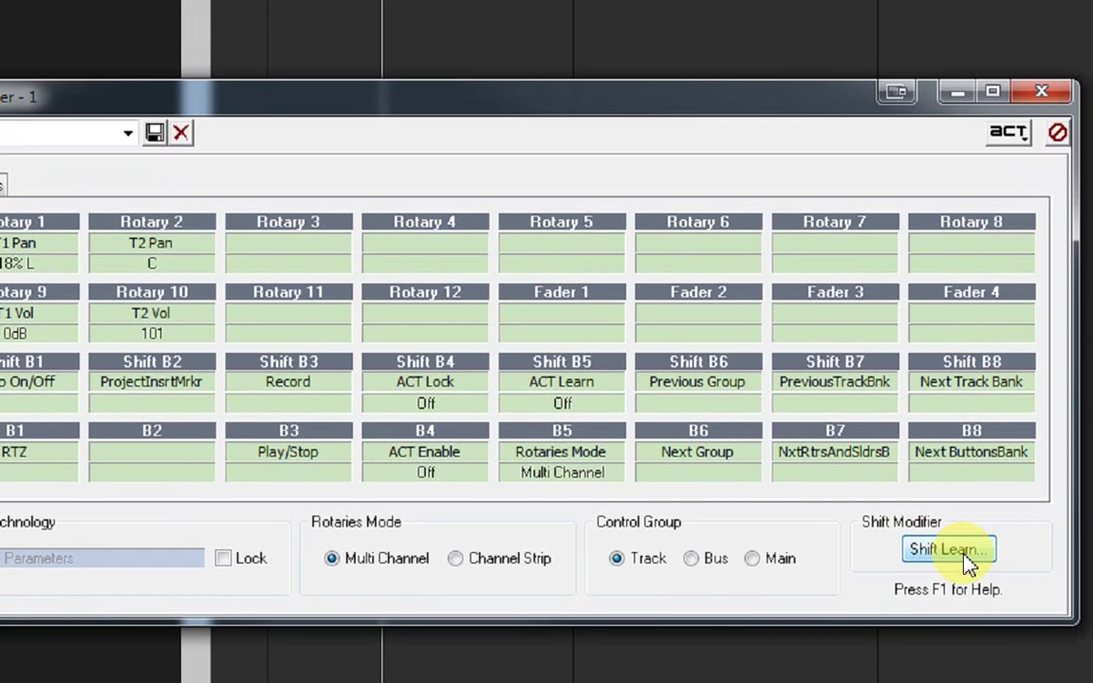
- Use Shift Learn to assign a ZED-R16 button as the shift modifier
left_click(967, 560)
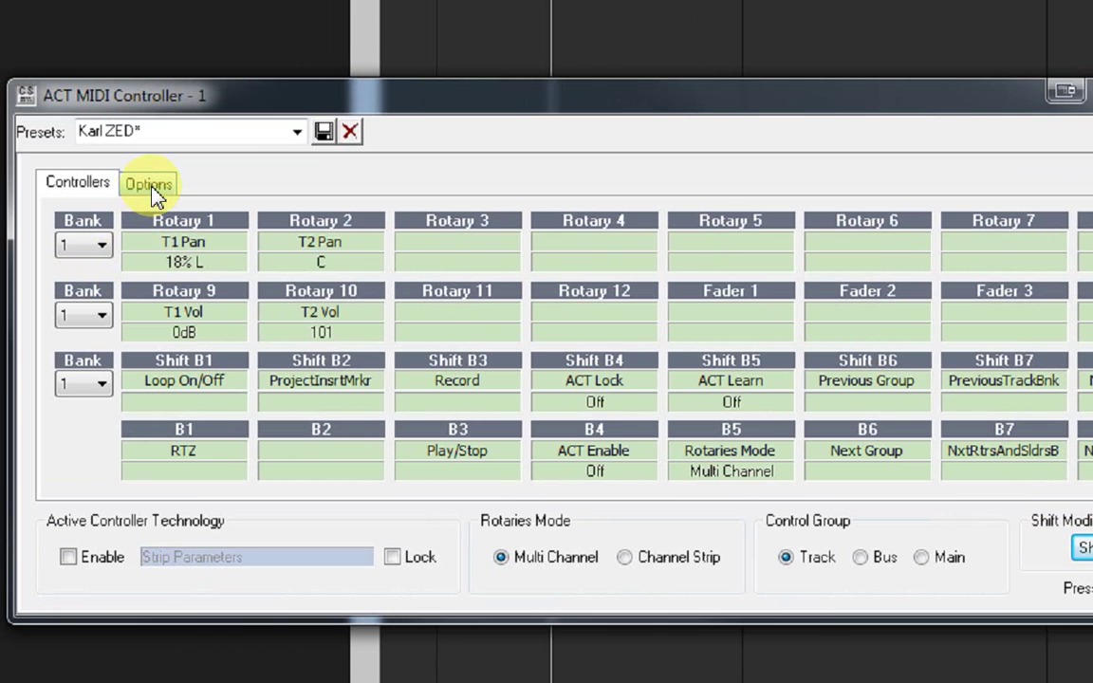
- On the Options tab, change Rotaries and Sliders capture mode from Jump to Match
left_click(150, 185)
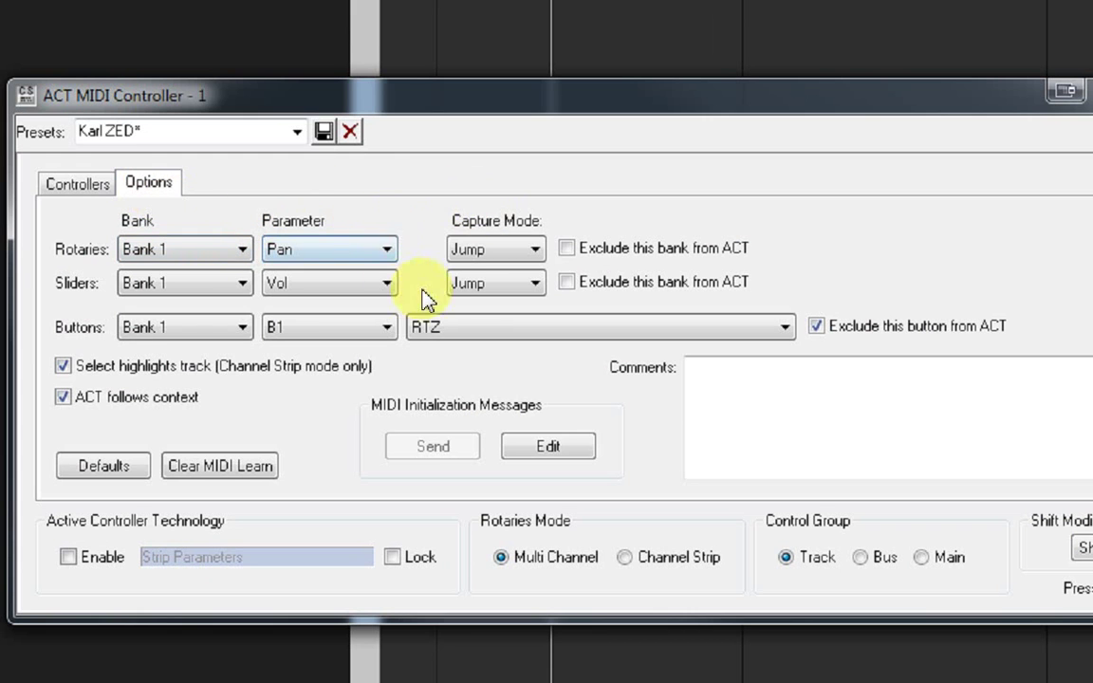
left_click(537, 251)
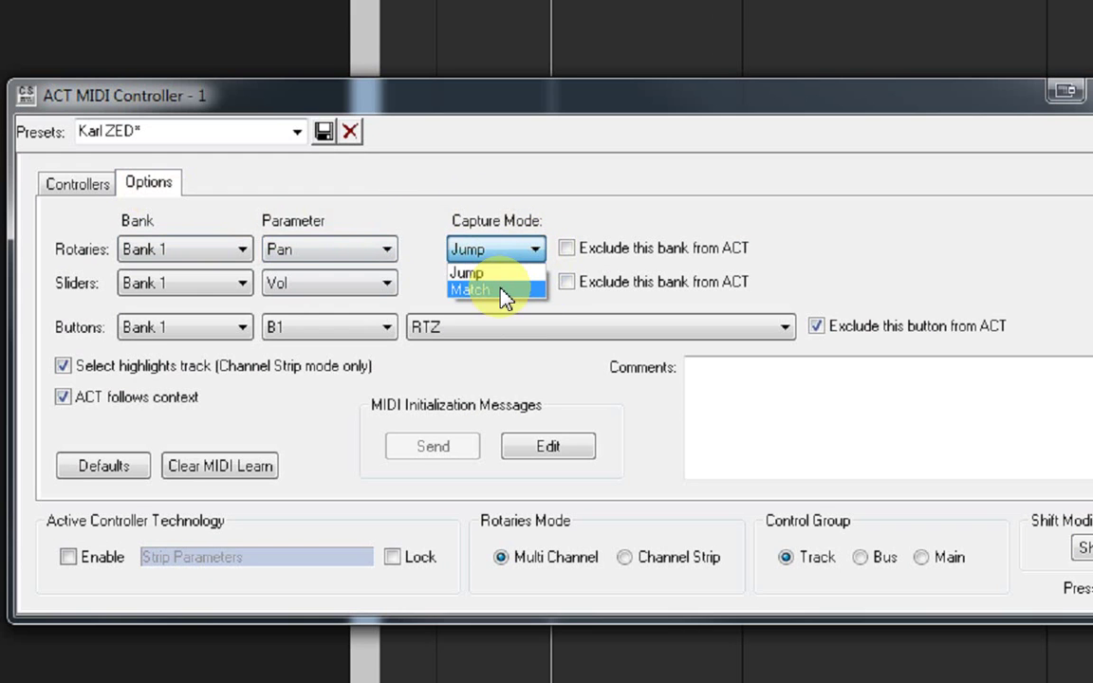
left_click(505, 292)
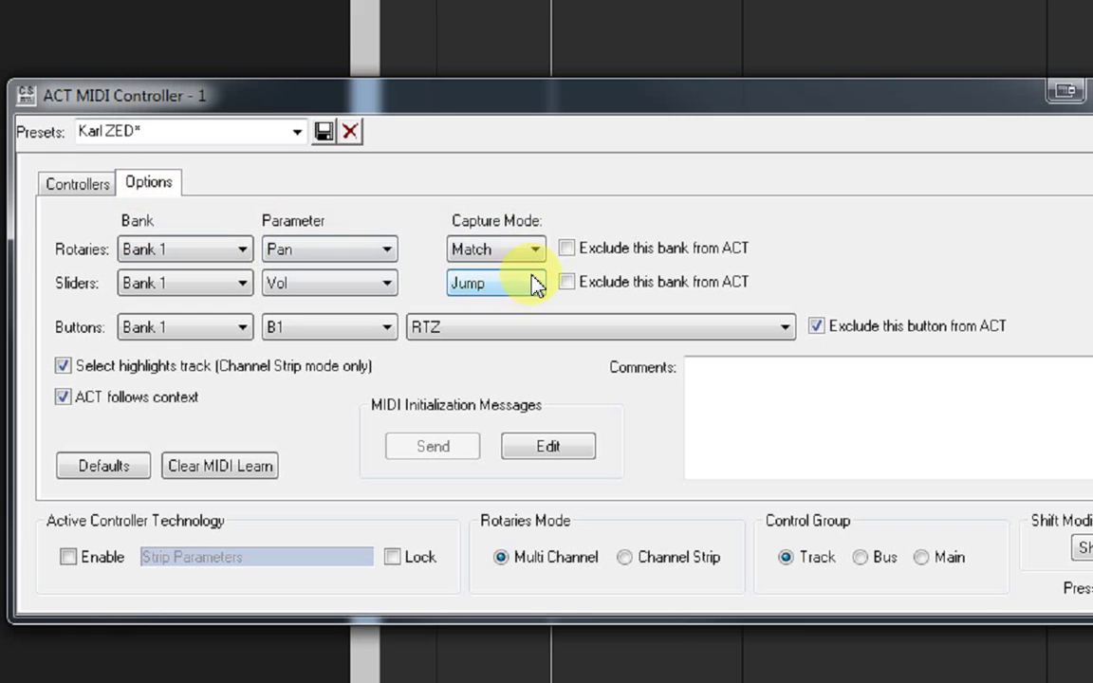
left_click(537, 284)
left_click(484, 319)
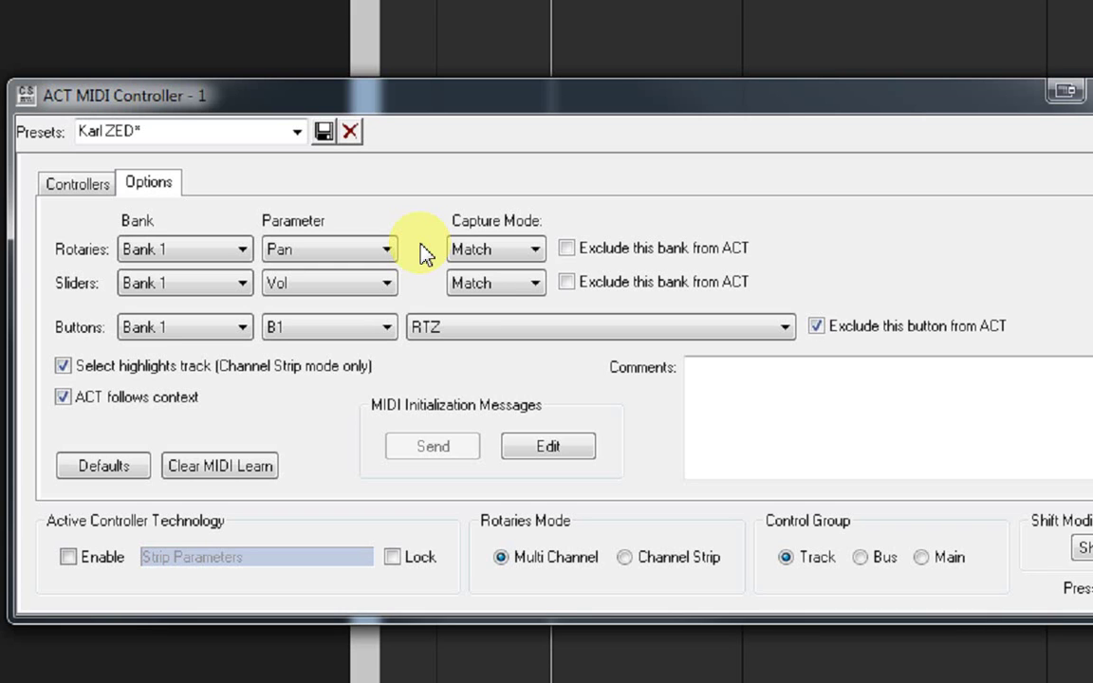
- Review the Options dropdowns, keeping Pan for the rotaries and RTZ on button B1
left_click_drag(329, 86, 329, 110)
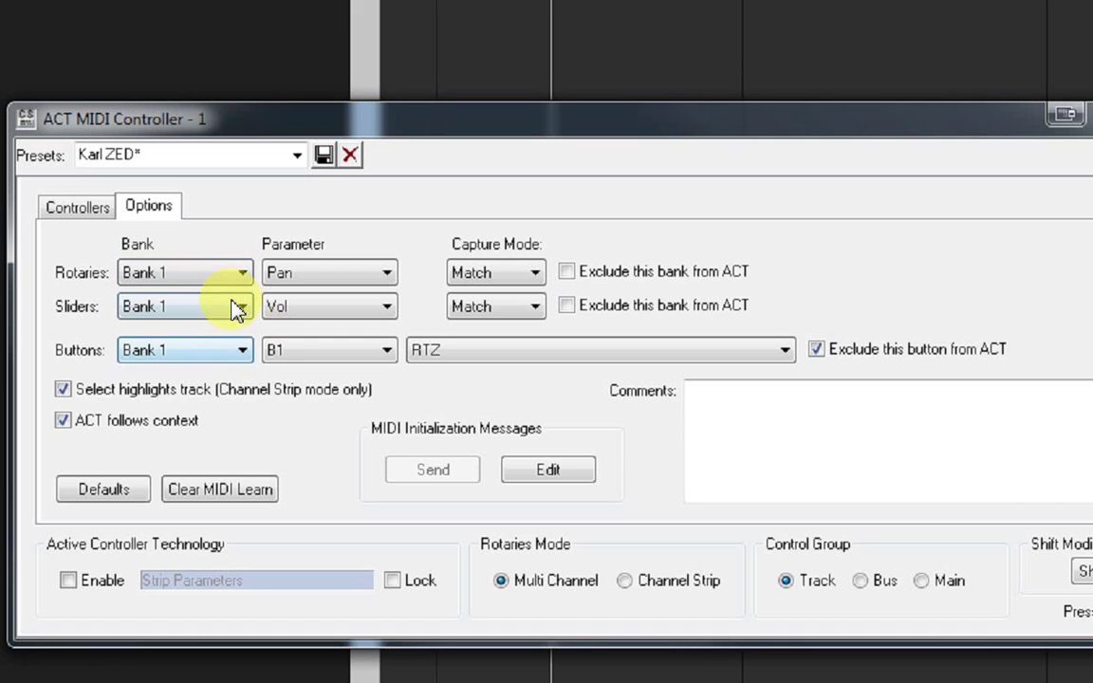
left_click(387, 276)
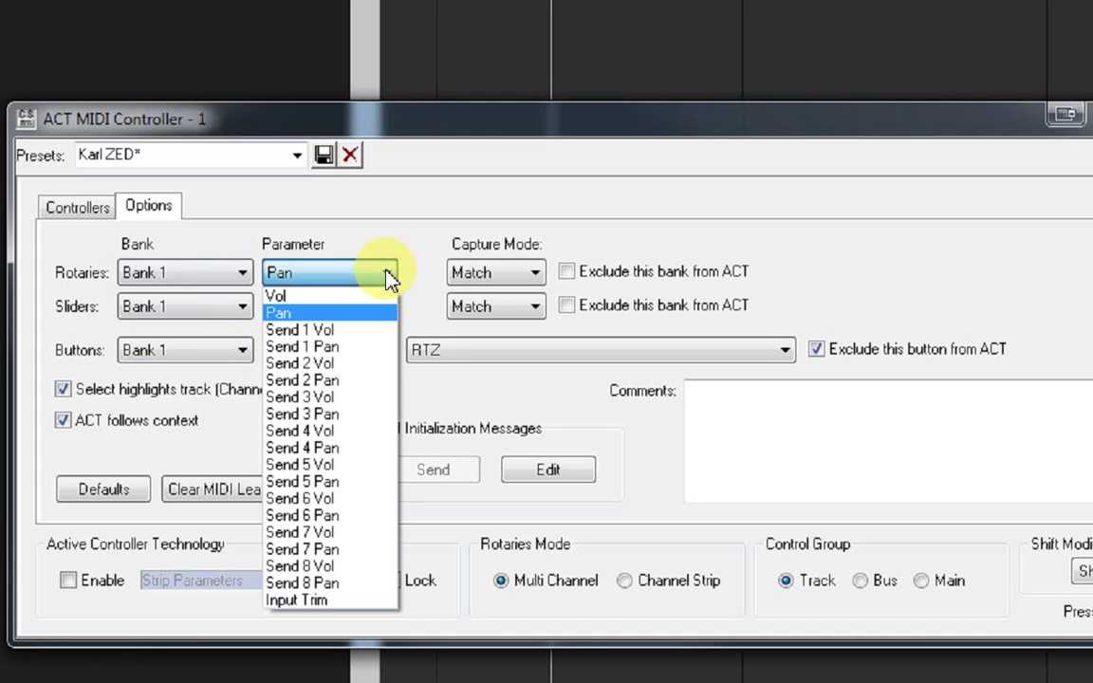
left_click(389, 276)
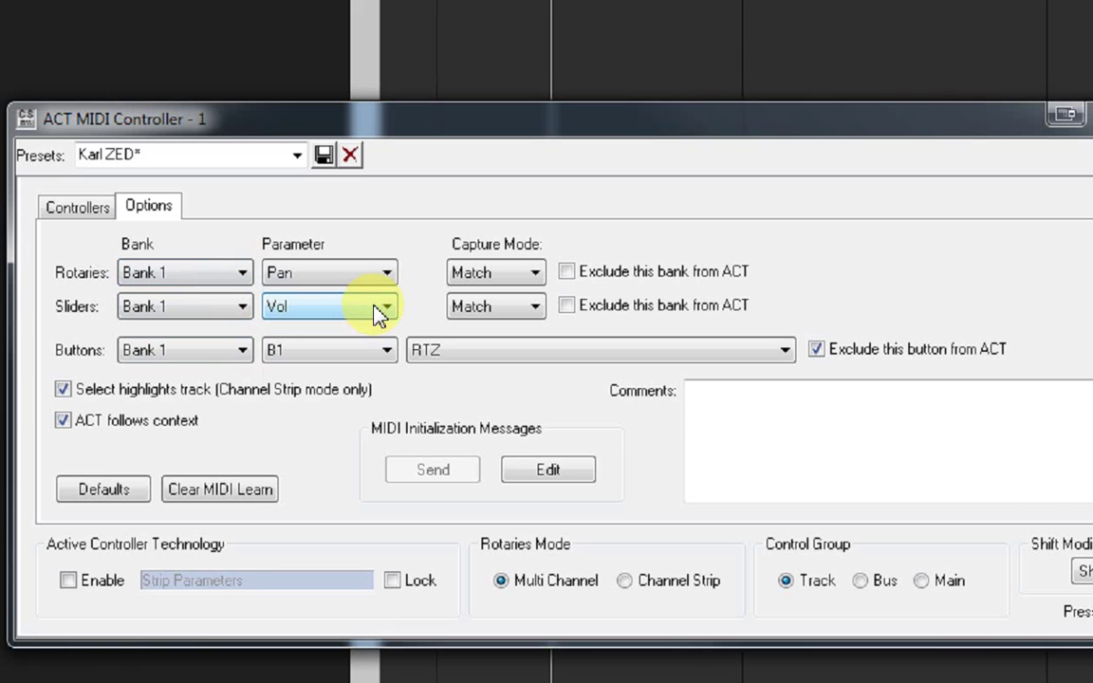
left_click(389, 352)
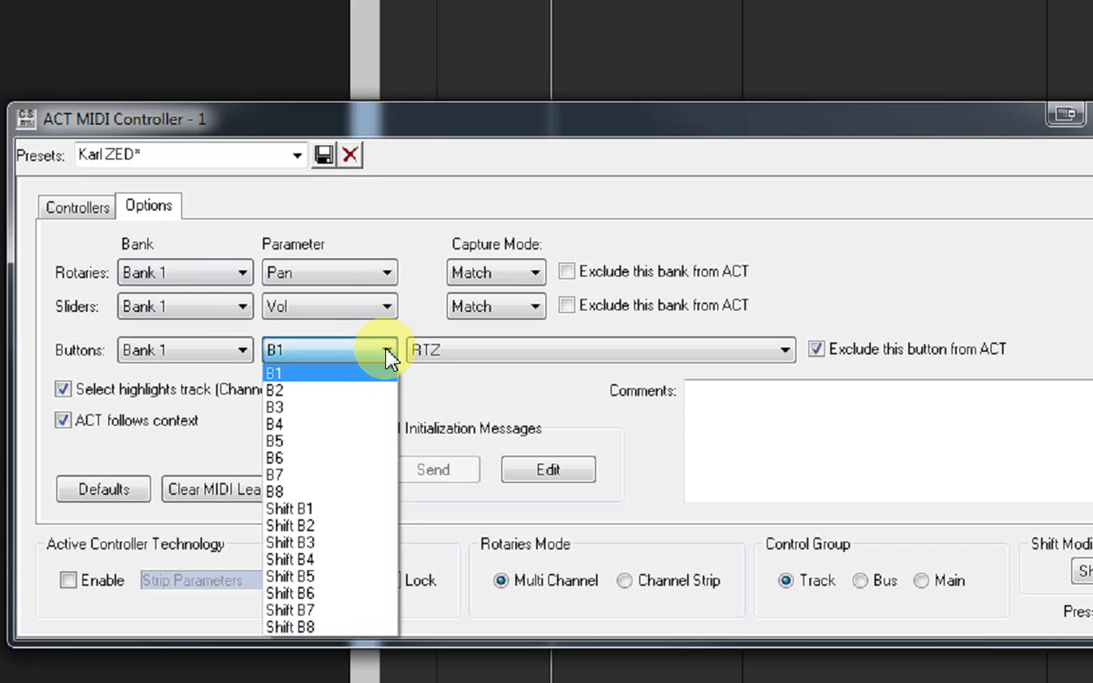
left_click(783, 351)
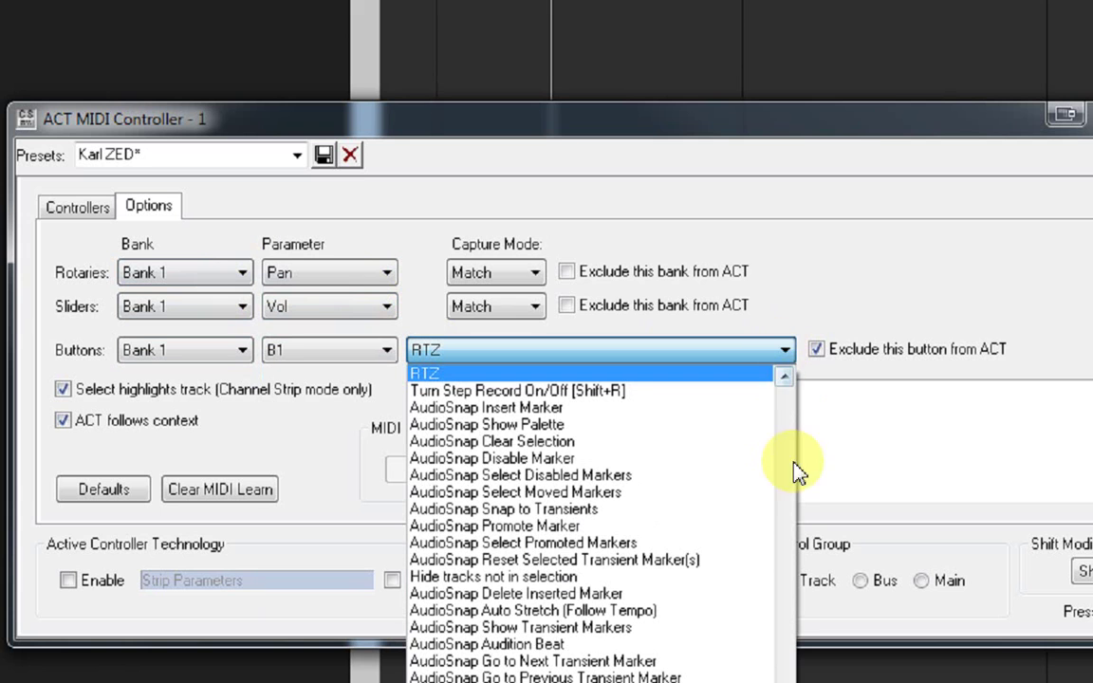
left_click(784, 356)
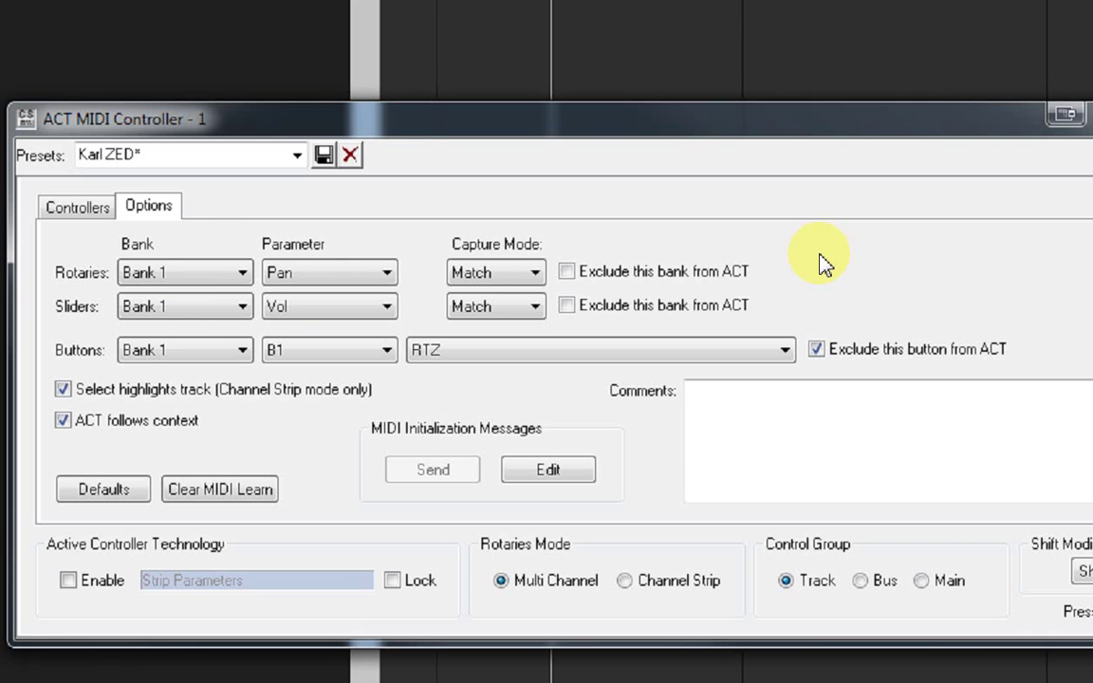
- Enable ACT on the Controllers tab and focus the Audio track's ProChannel Compressor
left_click(85, 212)
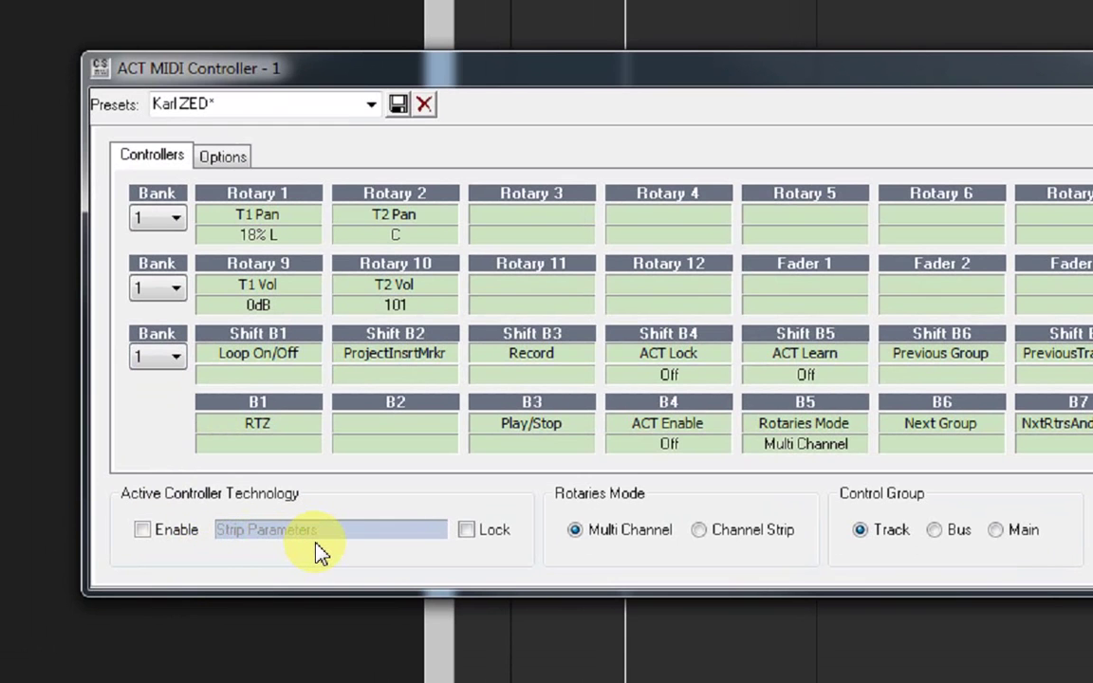
left_click(142, 531)
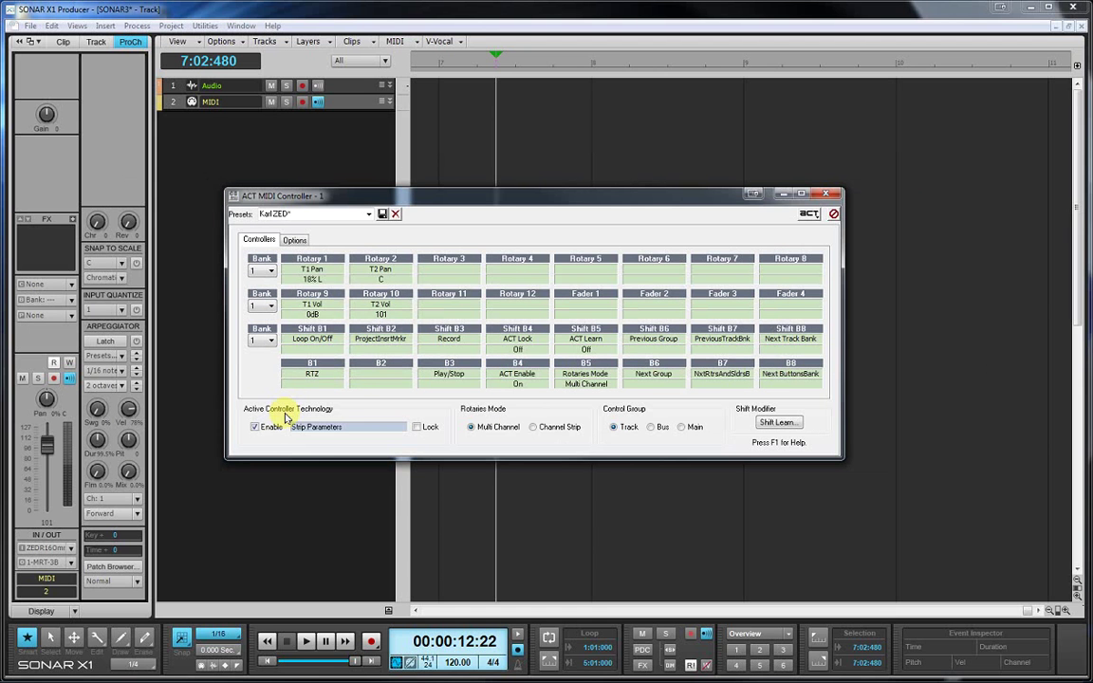
left_click(175, 89)
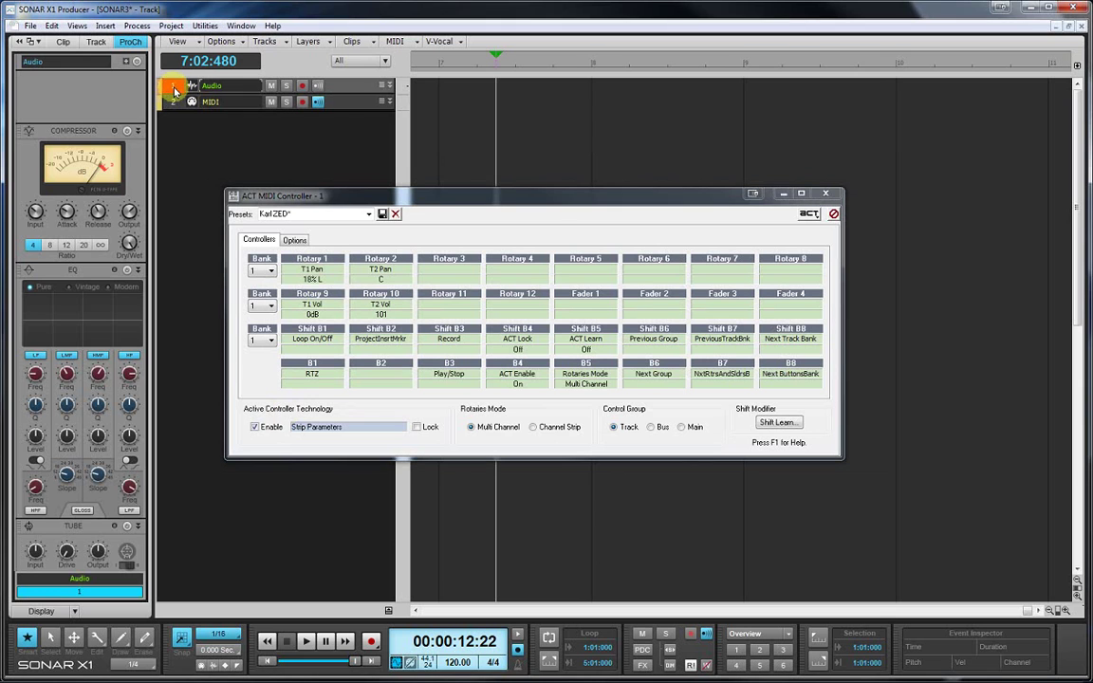
left_click(79, 133)
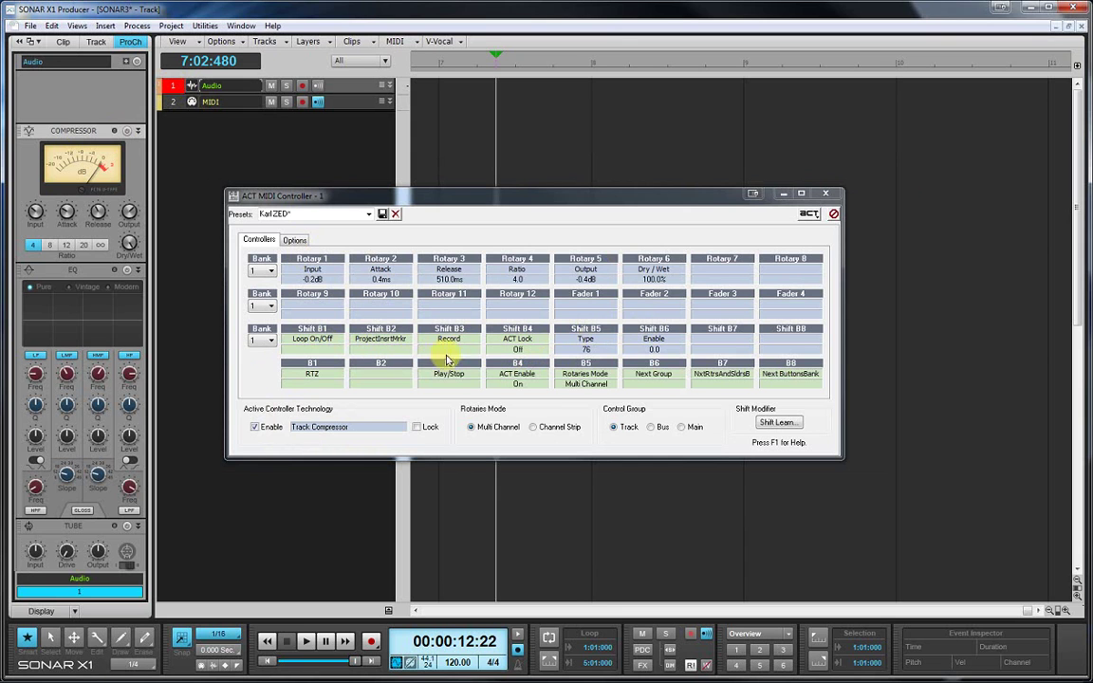
- Exclude button B1 from ACT on the Options tab, then return to the compressor controller grid
left_click(296, 242)
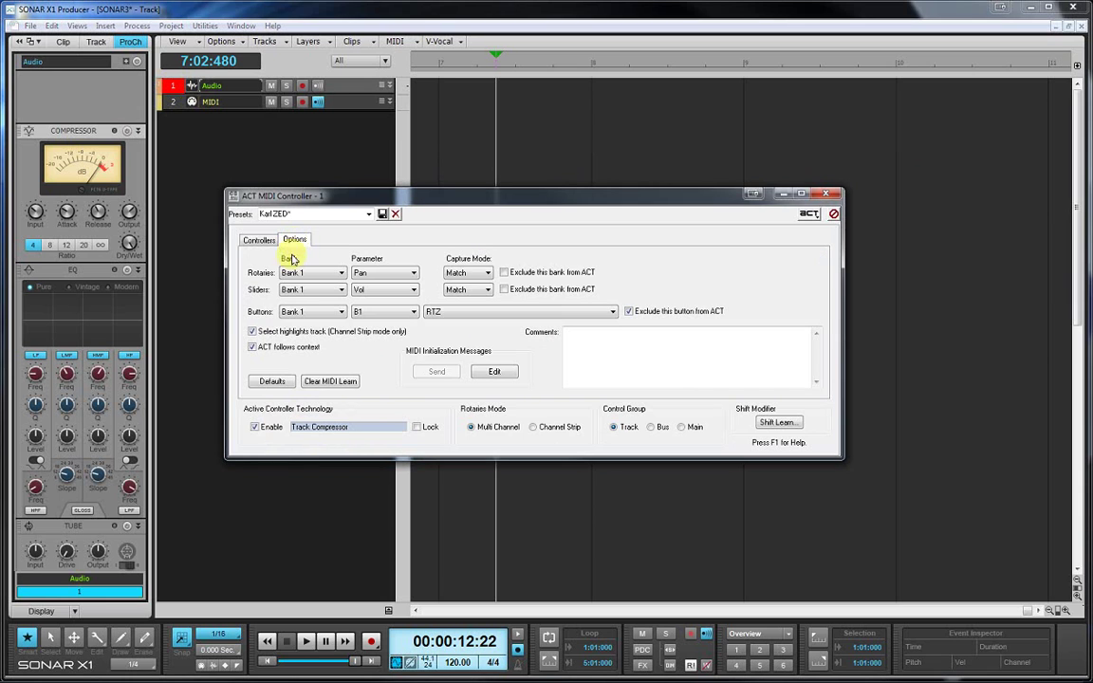
left_click(628, 312)
left_click(269, 245)
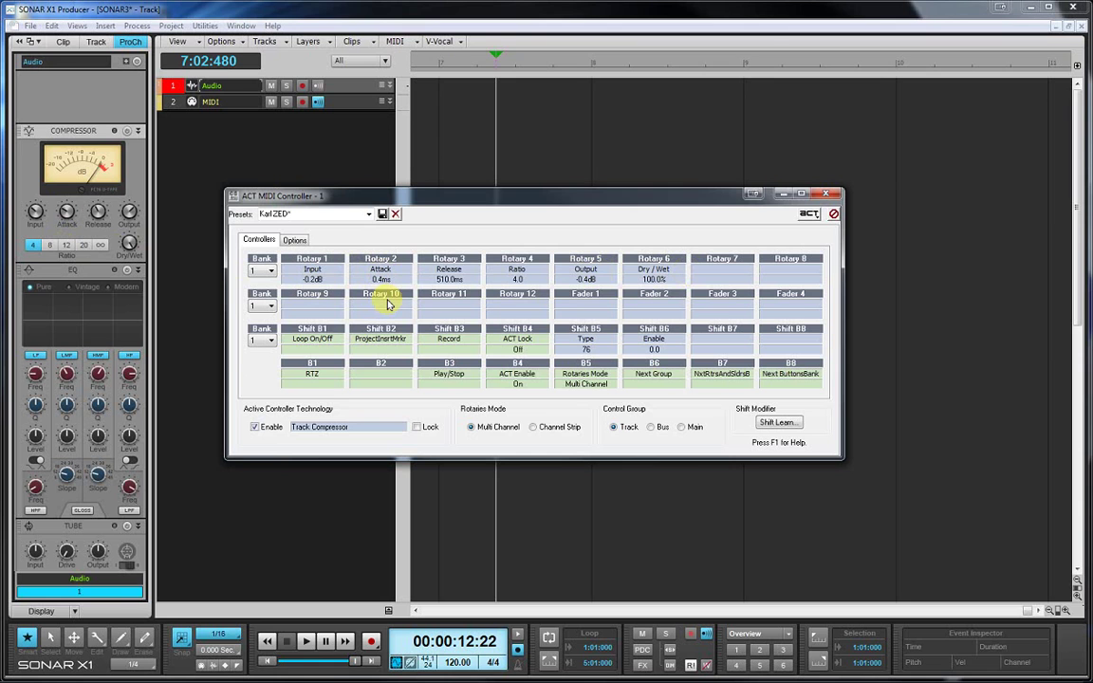
- Turn on ACT Learn and switch the ProChannel compressor's ratio from 4 to 8
left_click(808, 216)
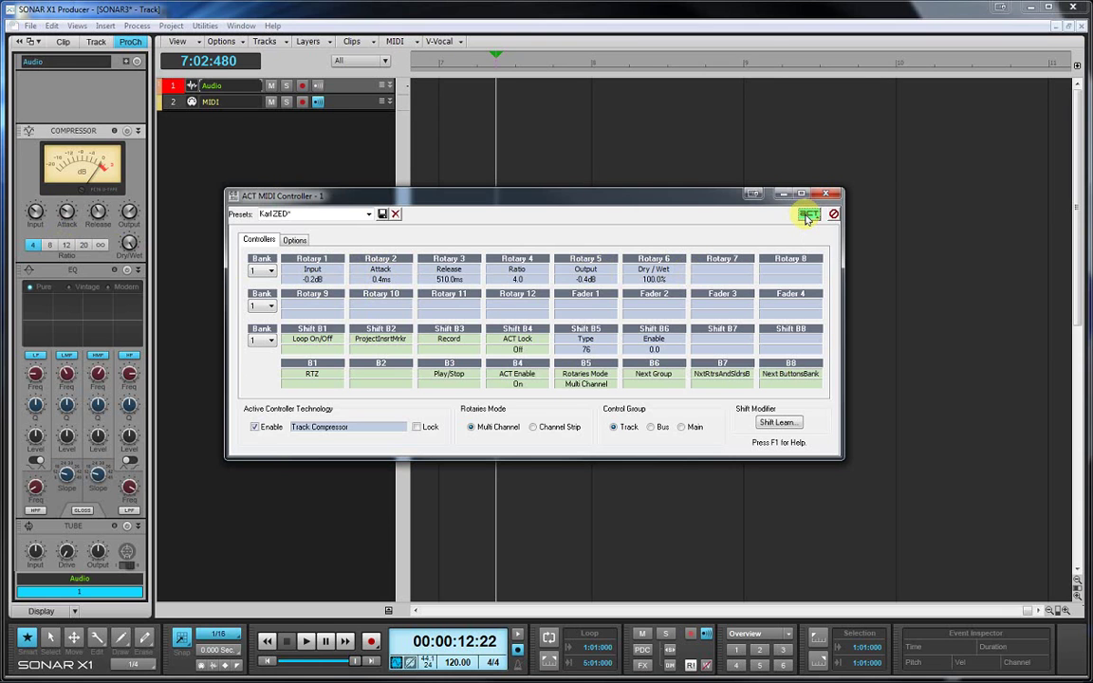
left_click(51, 246)
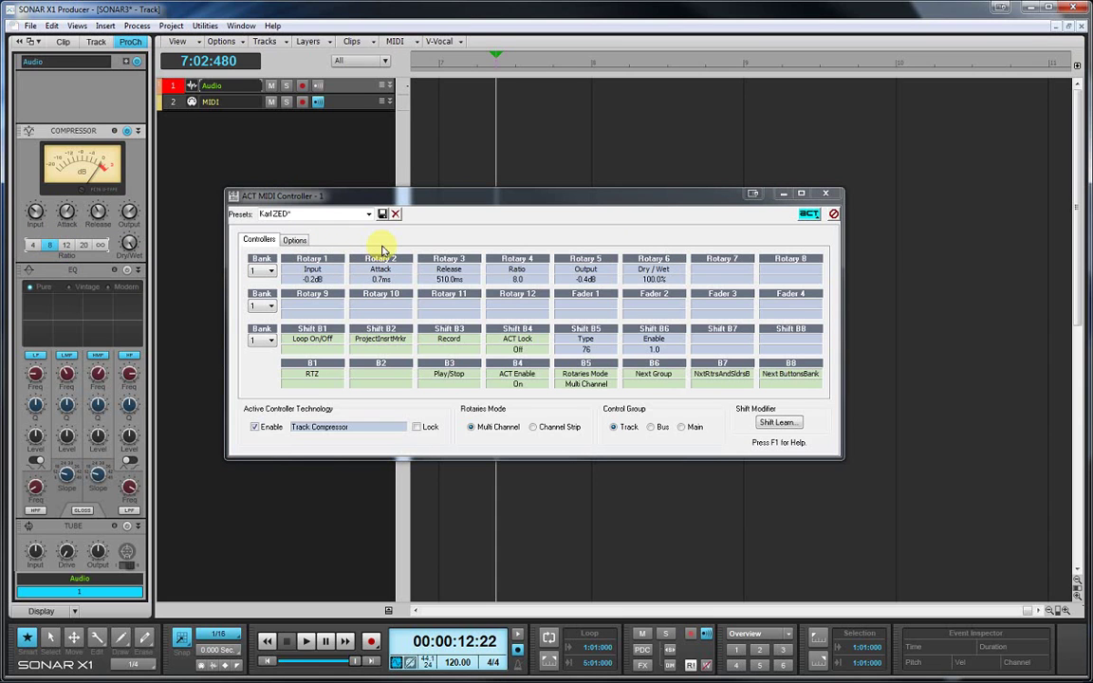
- End ACT Learn and keep the assignment mapping the compressor Ratio to Rotary 2
left_click(809, 214)
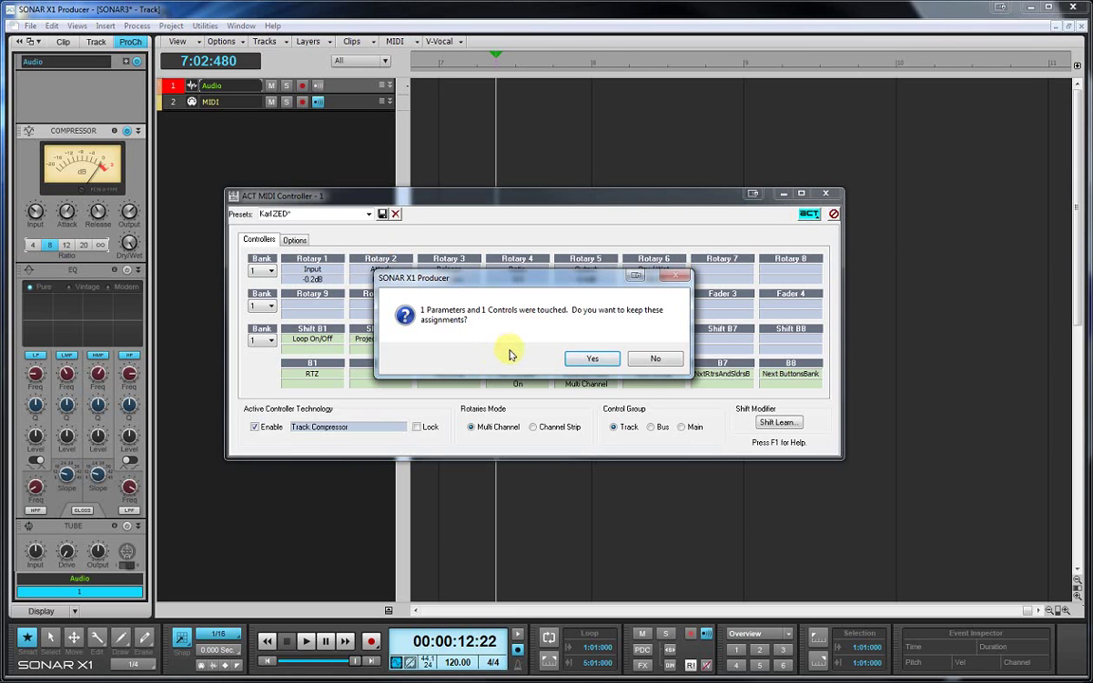
left_click(593, 360)
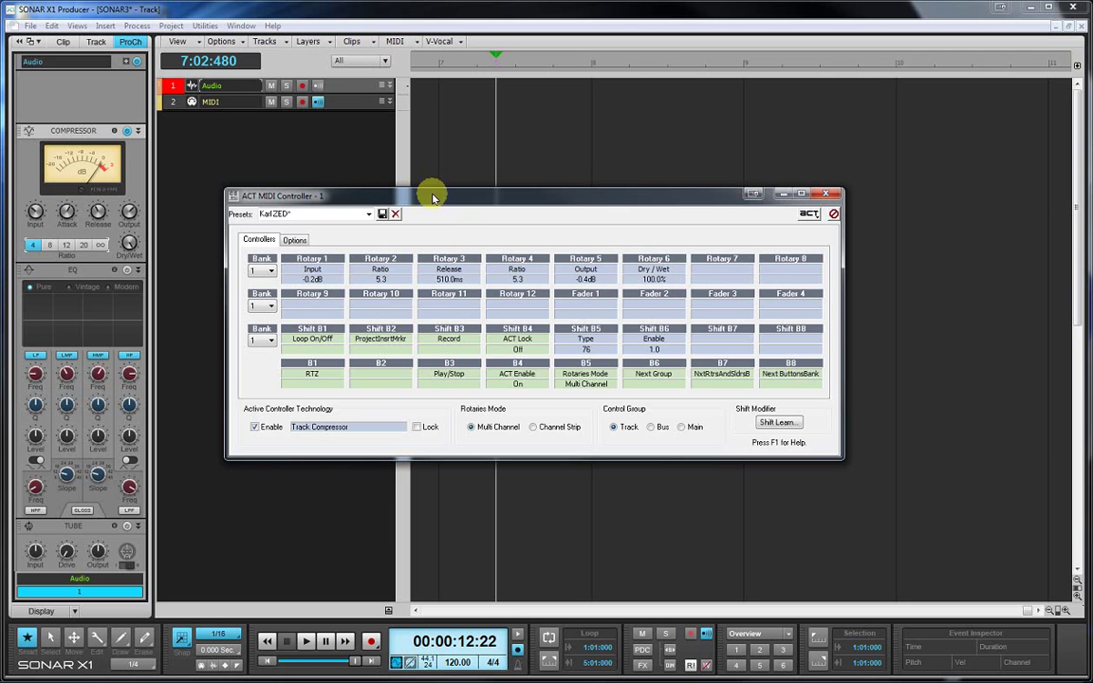
- Move the ACT controller window aside and expand the Audio track to show its effects
left_click_drag(440, 197, 647, 122)
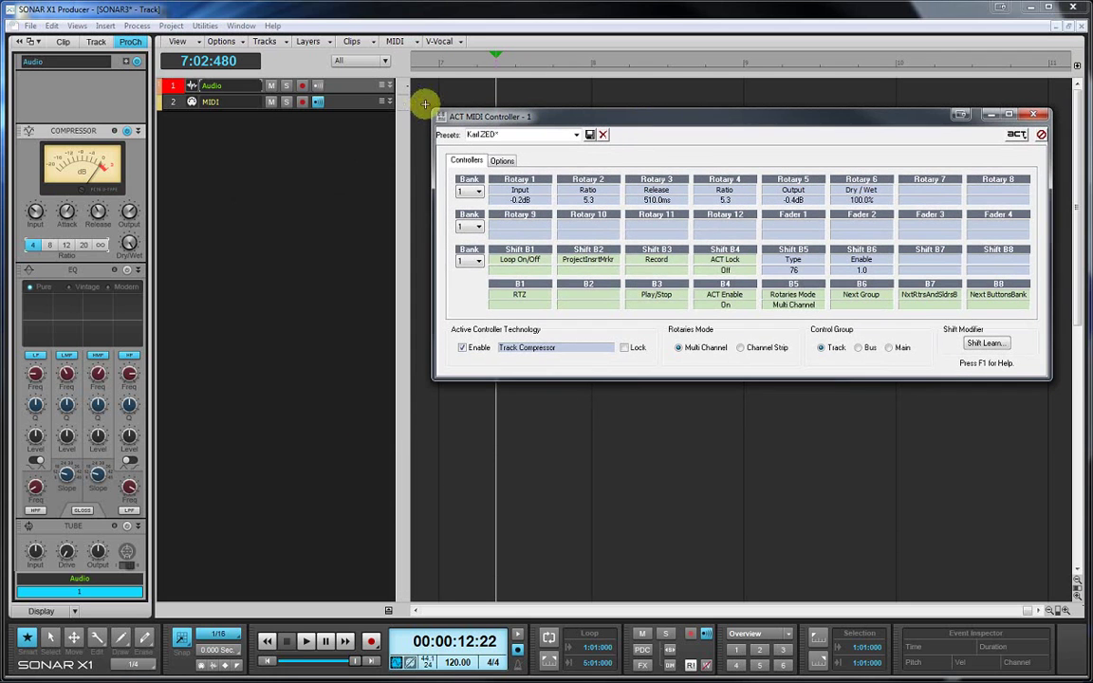
left_click(390, 91)
left_click(390, 89)
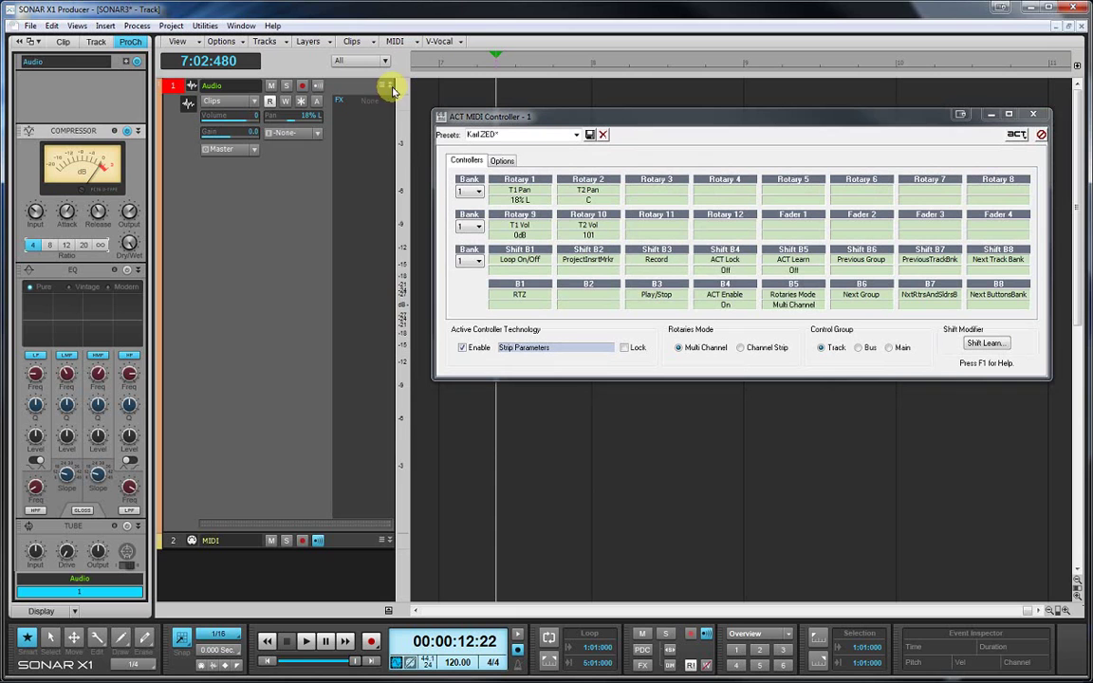
- Insert Sonitus:fx Delay from Audio FX > Delays into the Audio track's FX bin
right_click(363, 152)
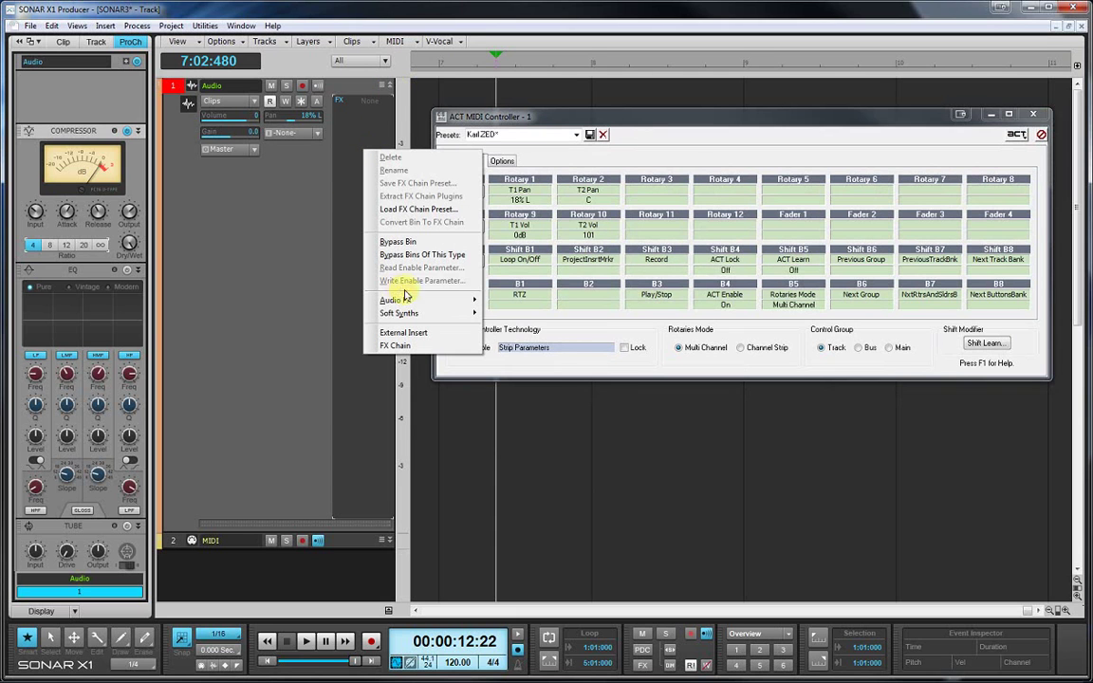
mouse_move(479, 306)
mouse_move(554, 320)
left_click(593, 337)
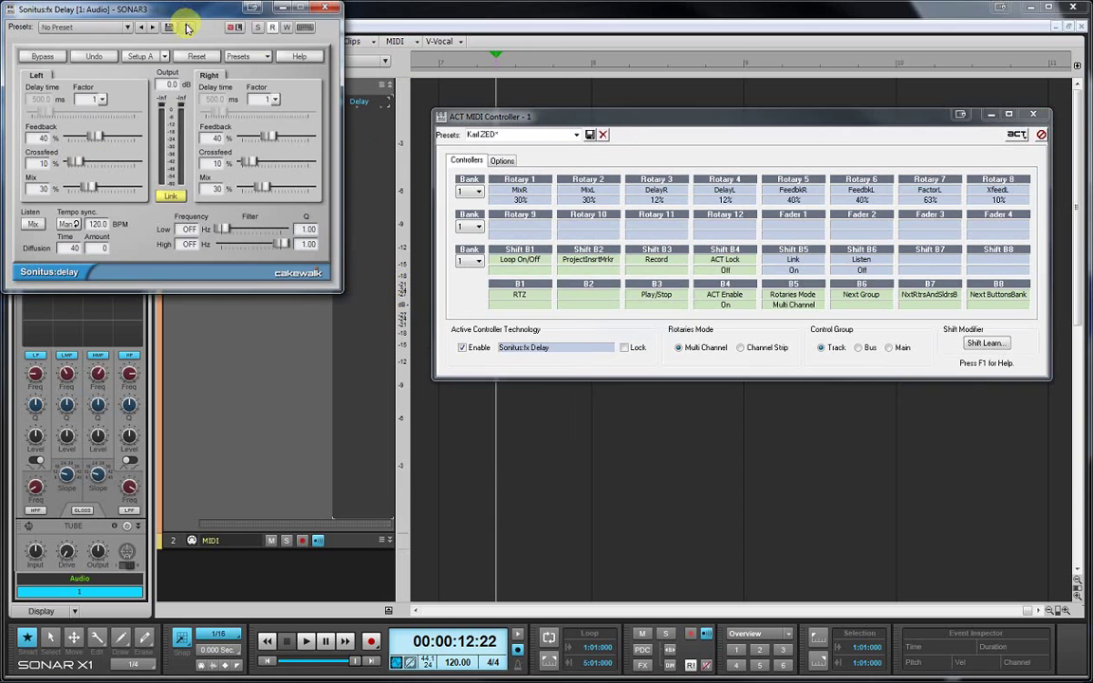
left_click_drag(185, 12, 251, 250)
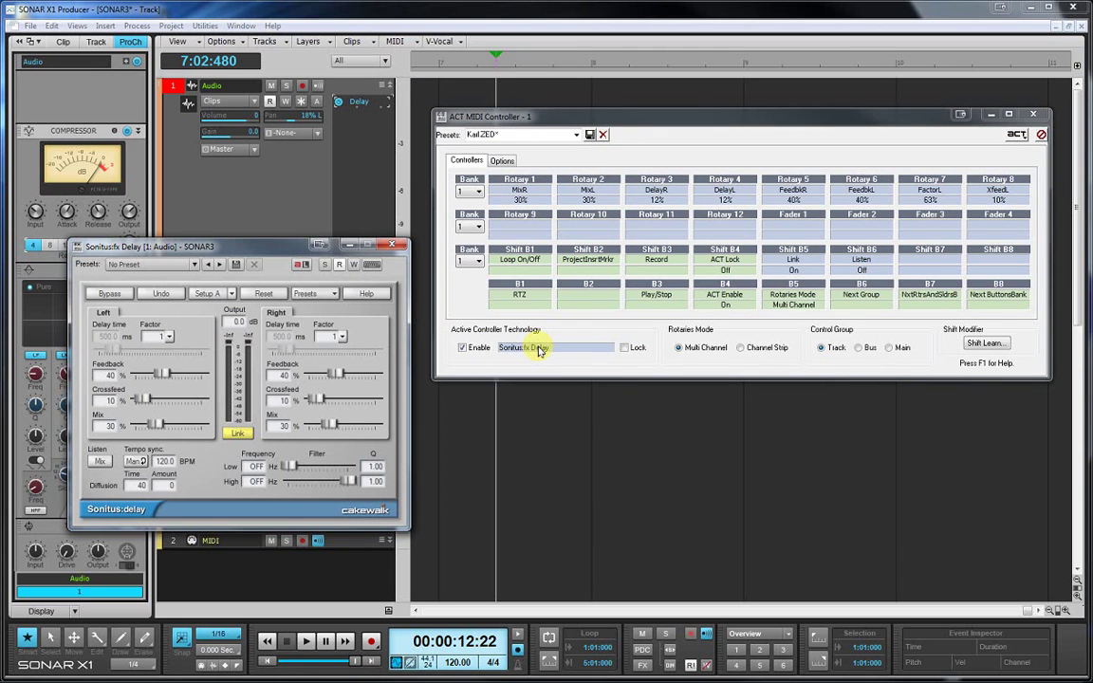
- Remove the Event Inspector Module from the control bar
right_click(1079, 649)
left_click(1047, 646)
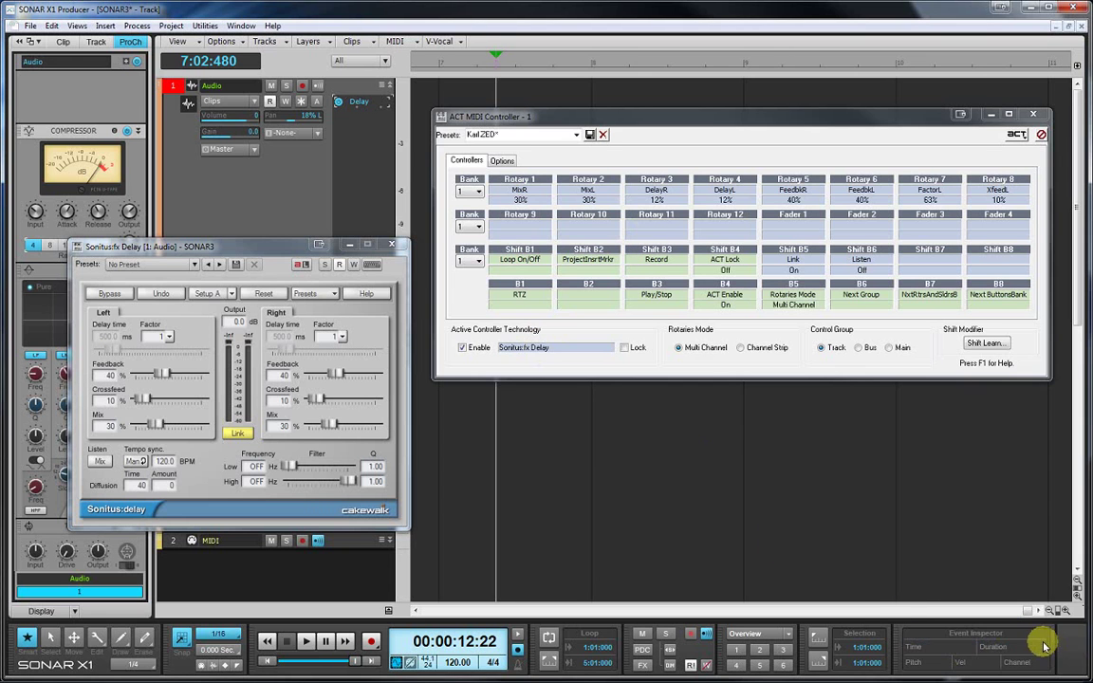
right_click(1047, 646)
left_click(922, 566)
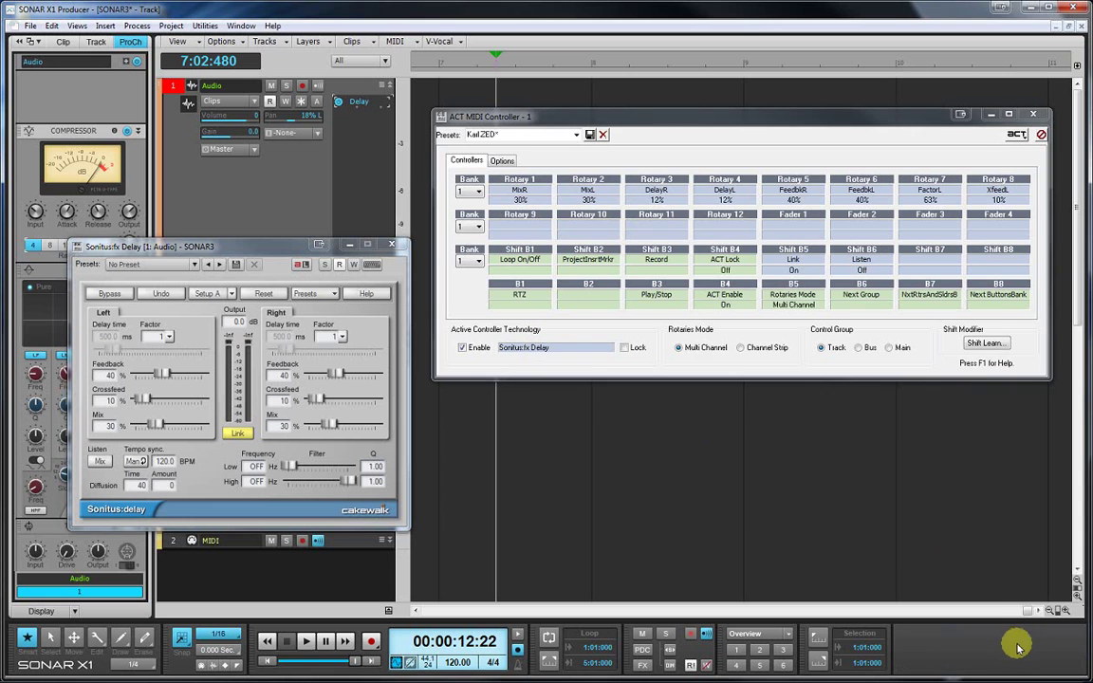
- Add an ACT Module to the control bar set to ACT MIDI Controller - 1
right_click(1018, 647)
left_click(935, 534)
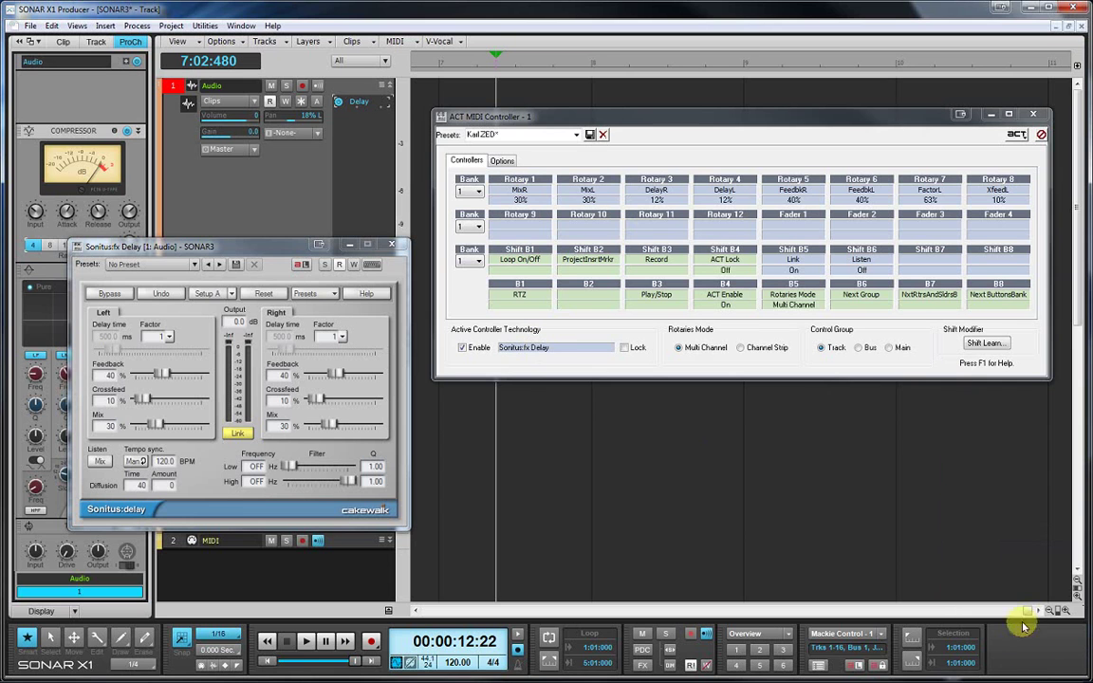
left_click(882, 635)
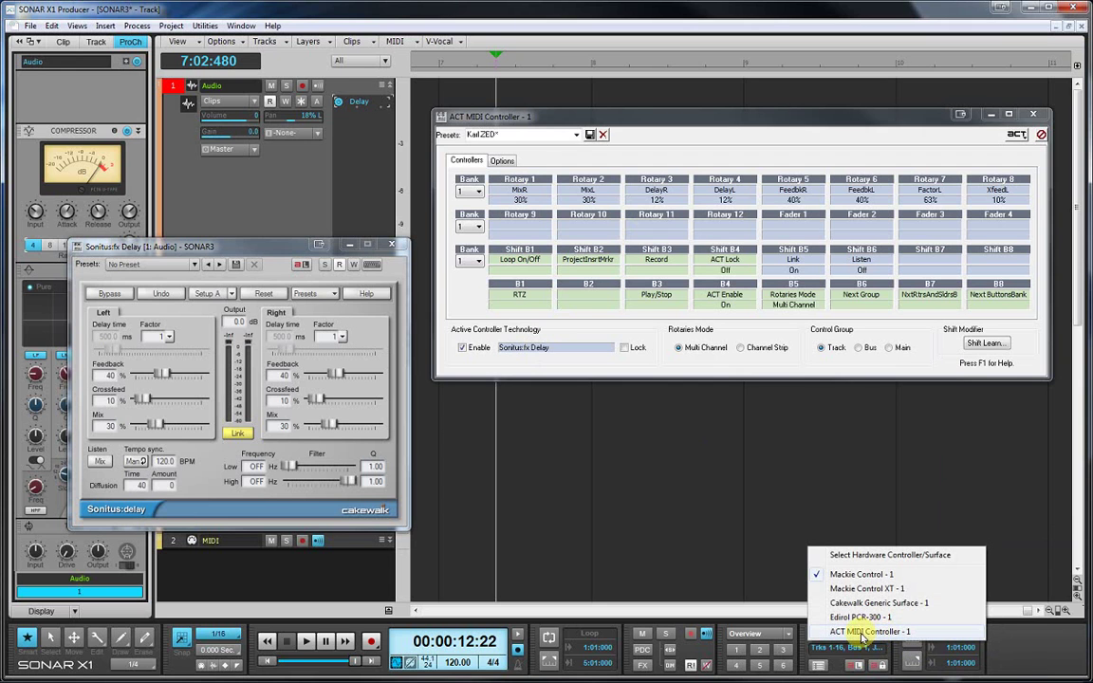
left_click(882, 632)
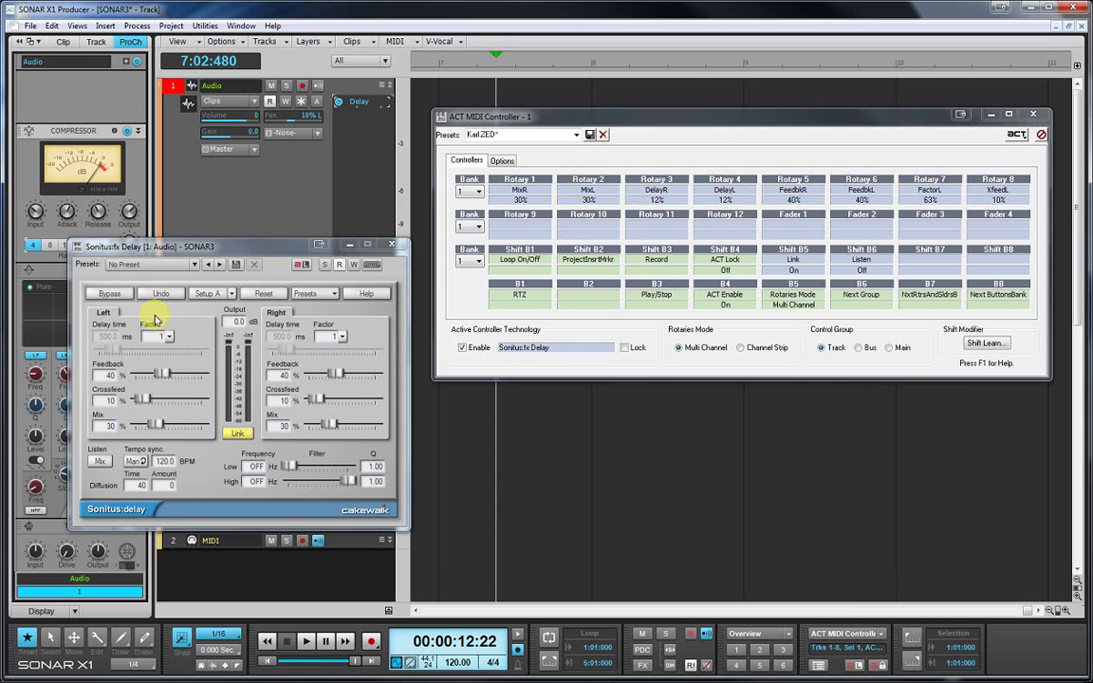
- With ACT Learn on, nudge the delay's Right Mix then Left Mix, and end learning
left_click(1015, 138)
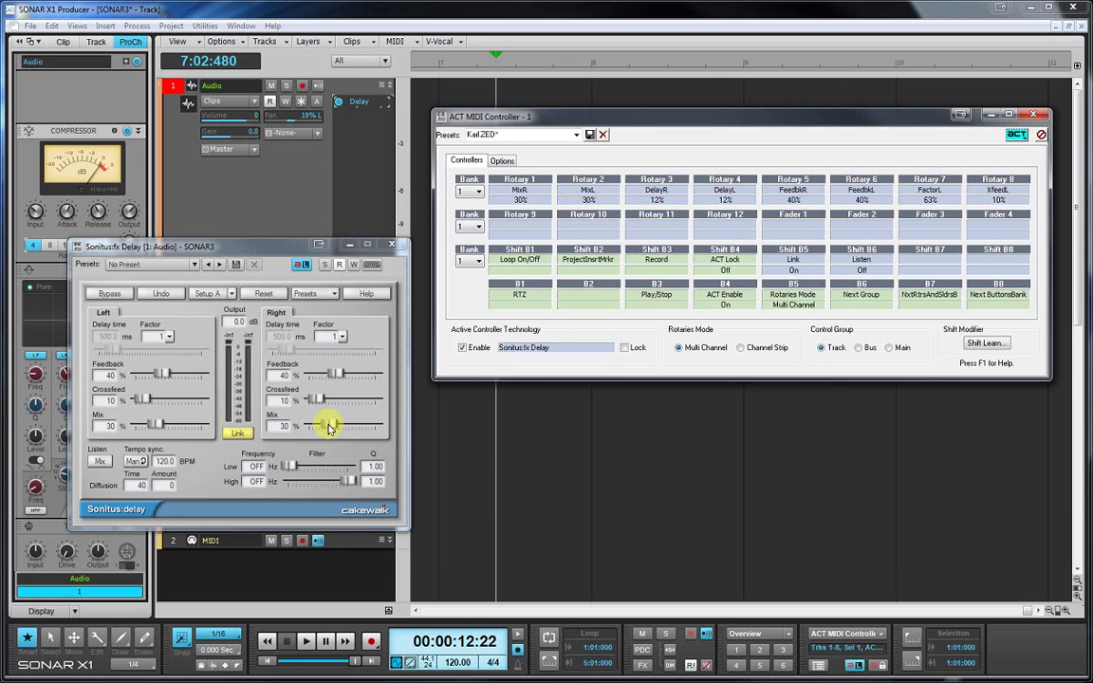
left_click_drag(329, 428, 334, 424)
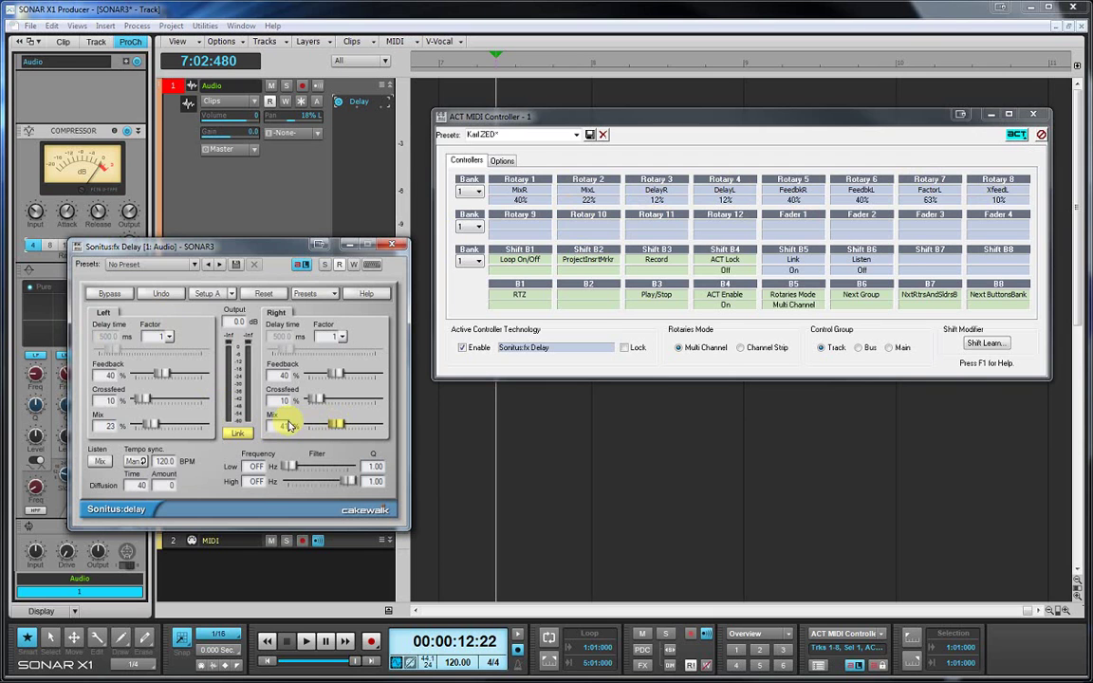
mouse_move(146, 424)
left_mouse_down()
mouse_move(163, 424)
mouse_move(154, 426)
left_mouse_up()
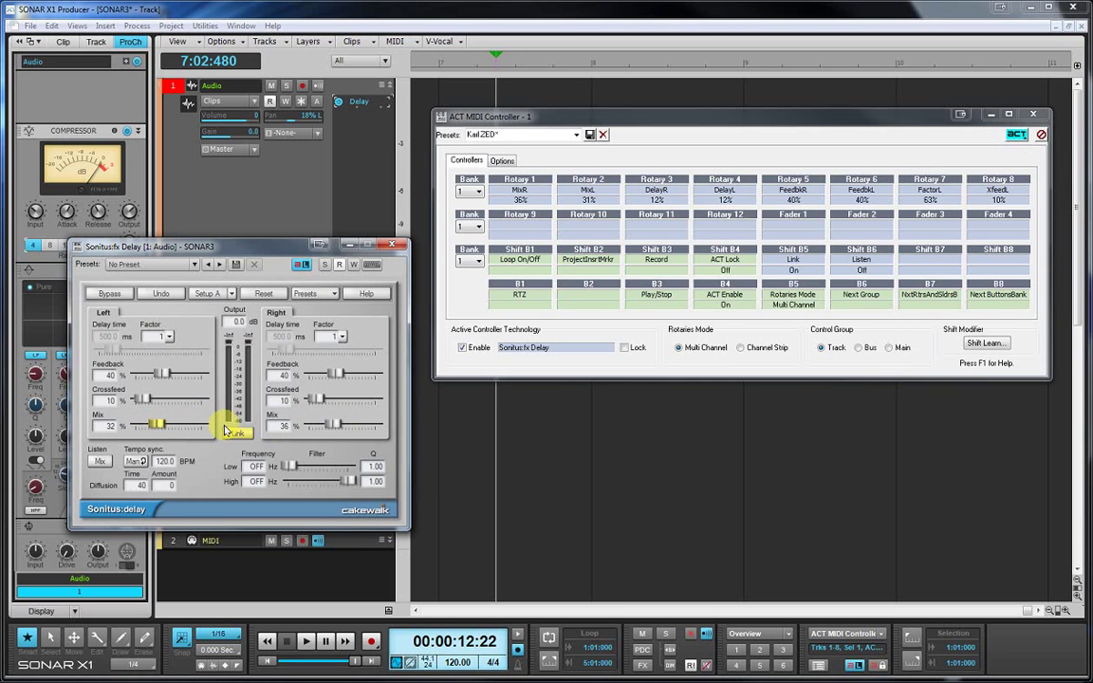
left_click(302, 266)
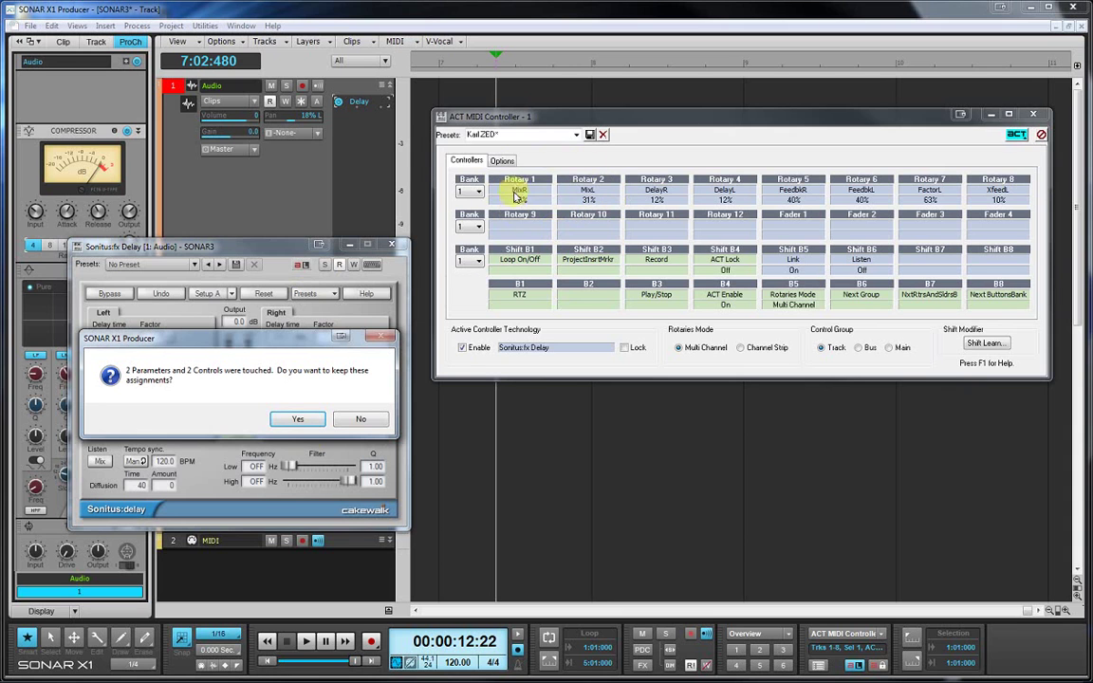
- Confirm keeping the learned assignments: Rotary 1 to MixL, Rotary 2 to MixR
left_click(298, 419)
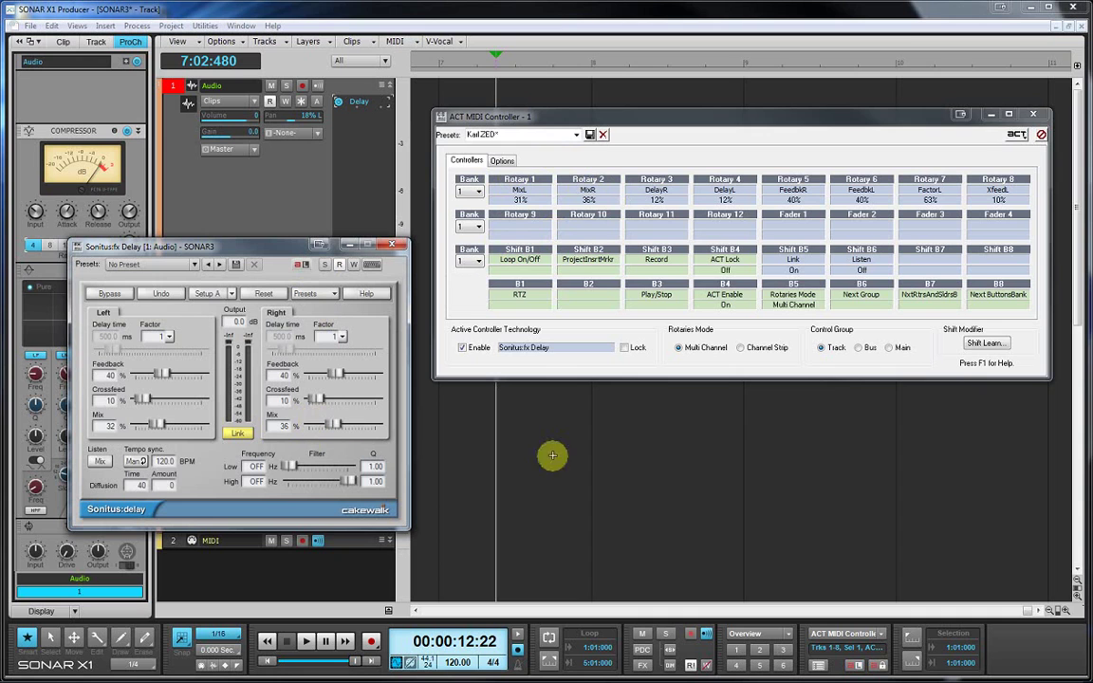